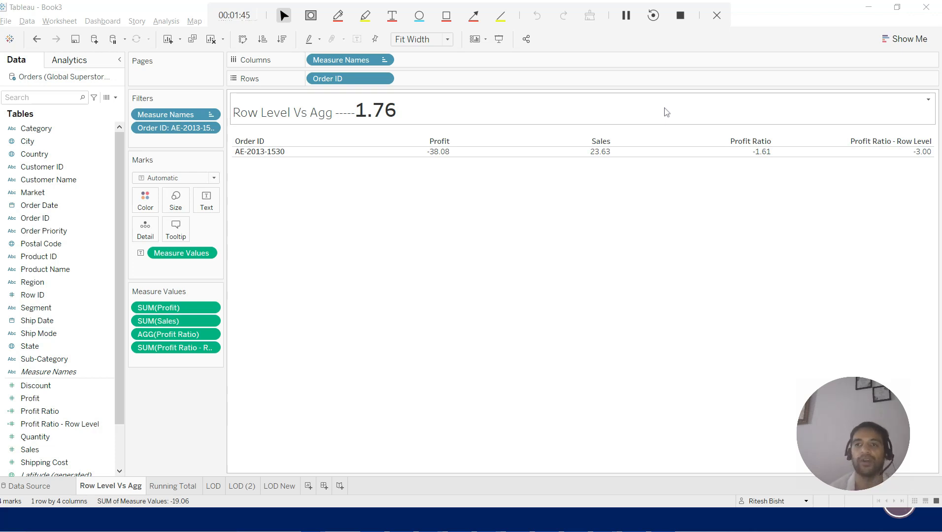
# Step: Search the data fields for "profit" and review the formulas of Profit Ratio - Row Level and Profit Ratio
pyautogui.click(77, 97)
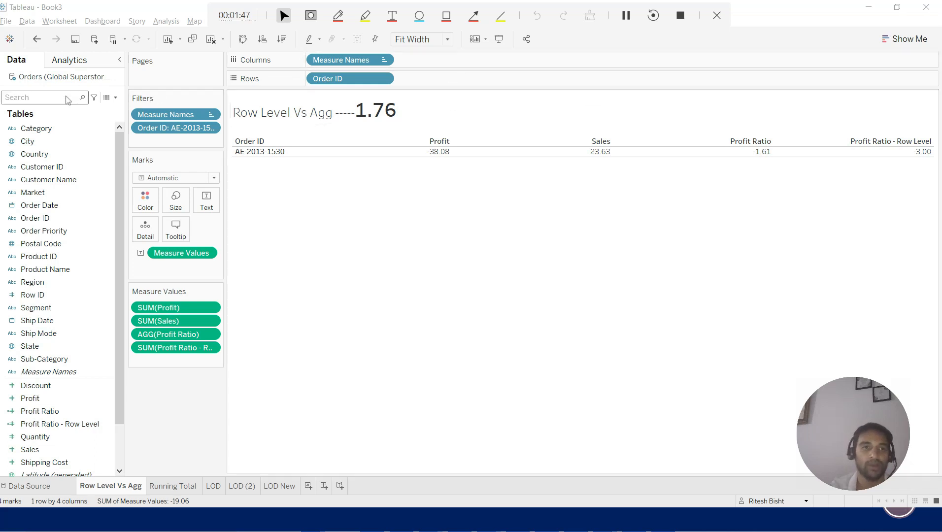
pyautogui.write('profit')
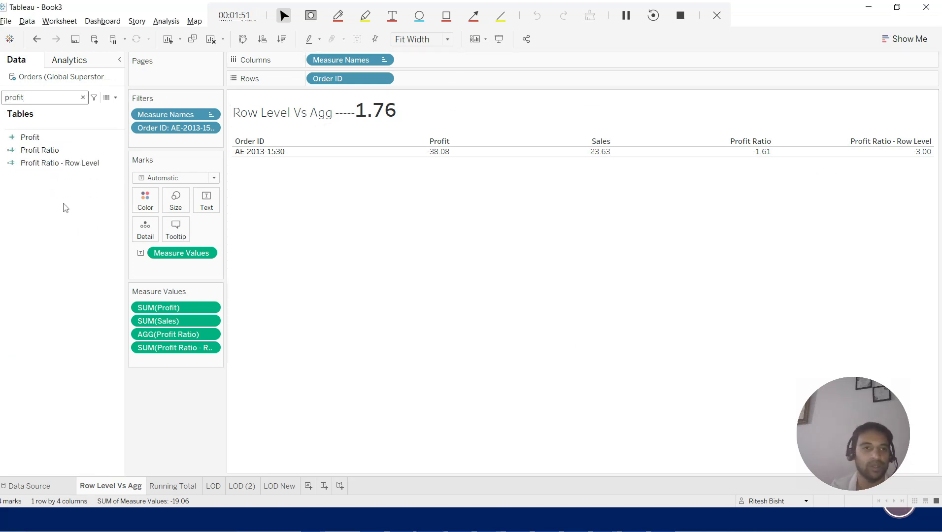
pyautogui.rightClick(63, 169)
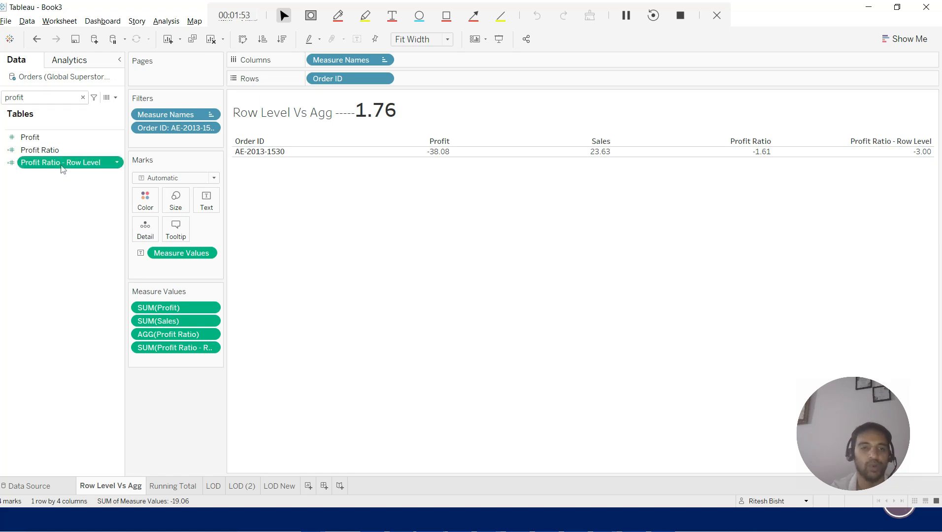
pyautogui.click(85, 229)
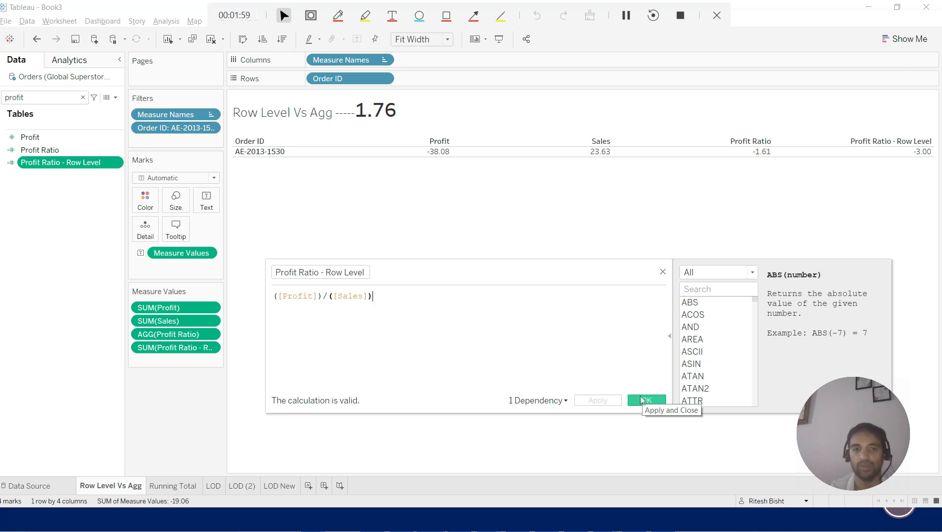
pyautogui.click(644, 401)
pyautogui.rightClick(44, 149)
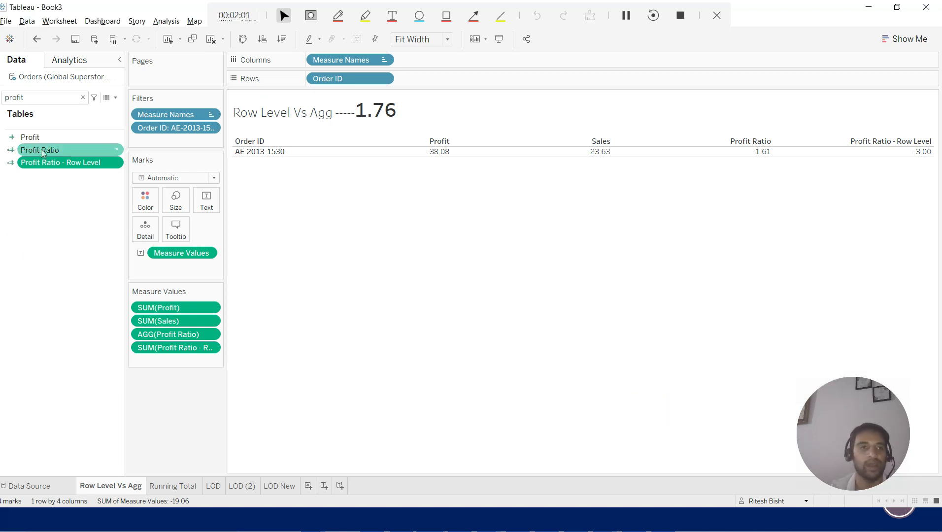
pyautogui.click(82, 211)
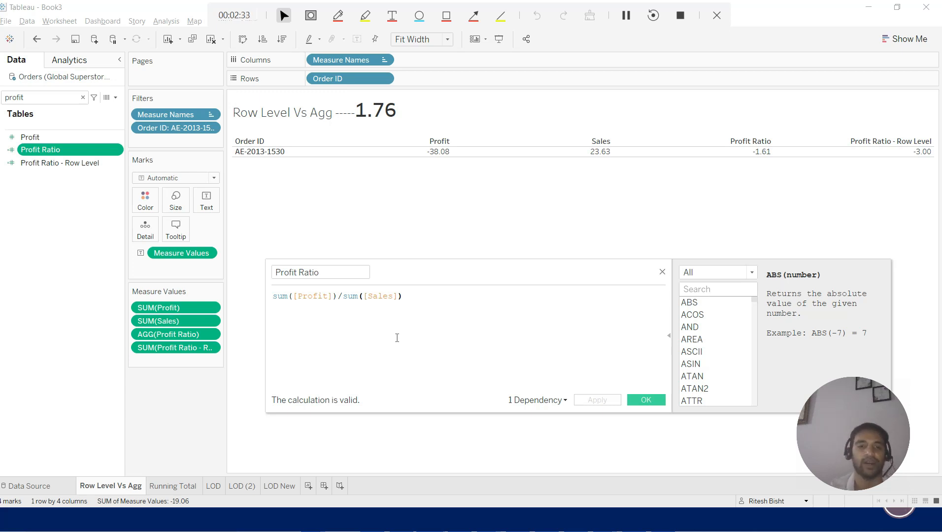
# Step: Switch to Calculator and enter the order's total profit, -38.08
pyautogui.hotkey('alt', 'Tab')
pyautogui.hotkey('alt', 'Tab')
pyautogui.hotkey('alt', 'Tab')
pyautogui.hotkey('alt', 'Tab')
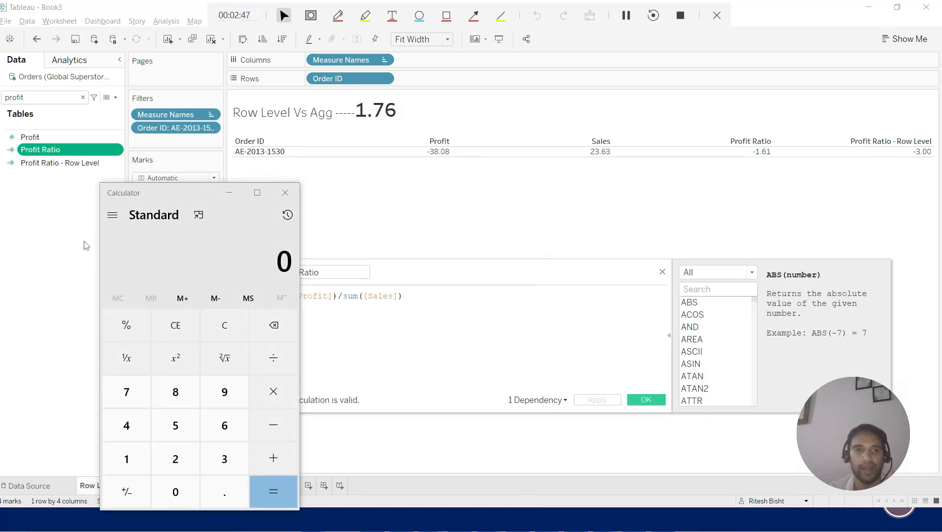
pyautogui.moveTo(157, 199); pyautogui.dragTo(139, 179)
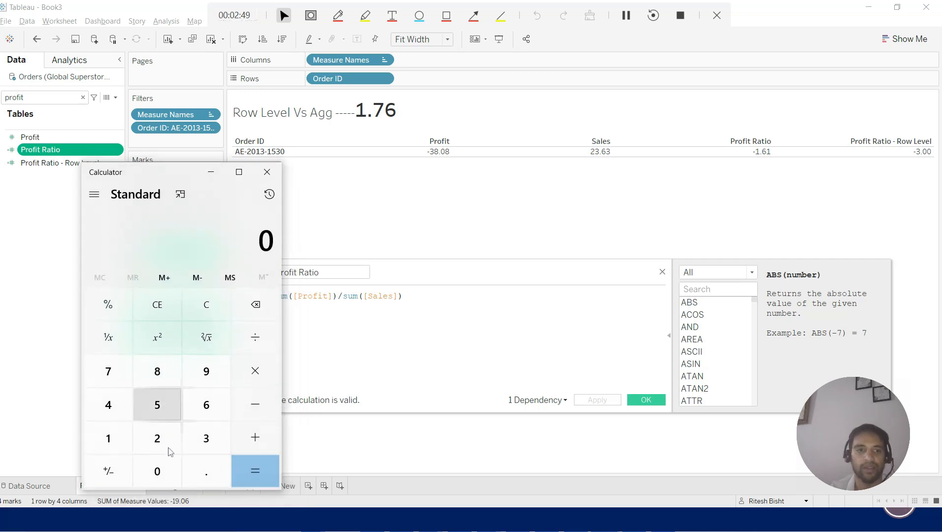
pyautogui.click(256, 404)
pyautogui.click(208, 449)
pyautogui.click(158, 374)
pyautogui.click(206, 471)
pyautogui.click(158, 470)
pyautogui.click(159, 371)
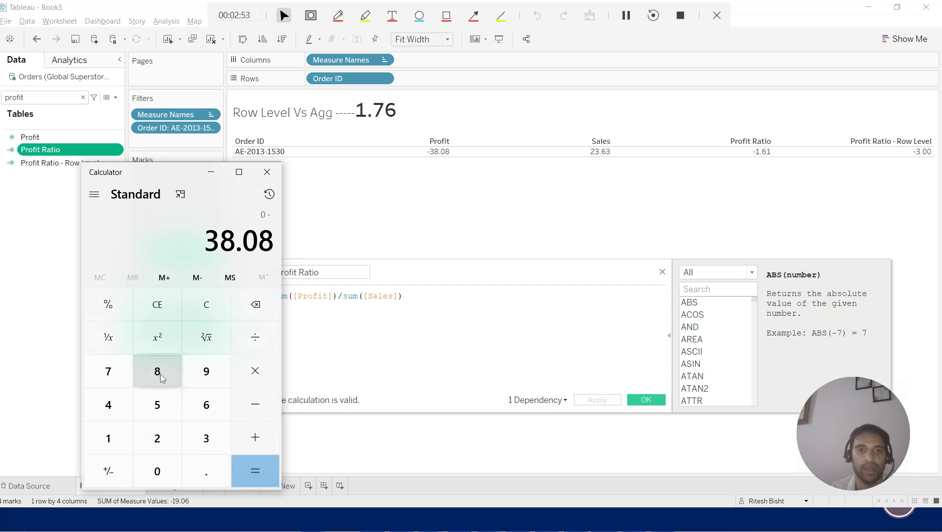
# Step: Divide the entered profit by the order's sales of 23.63 to check the aggregate ratio
pyautogui.click(254, 337)
pyautogui.moveTo(168, 180); pyautogui.dragTo(115, 165)
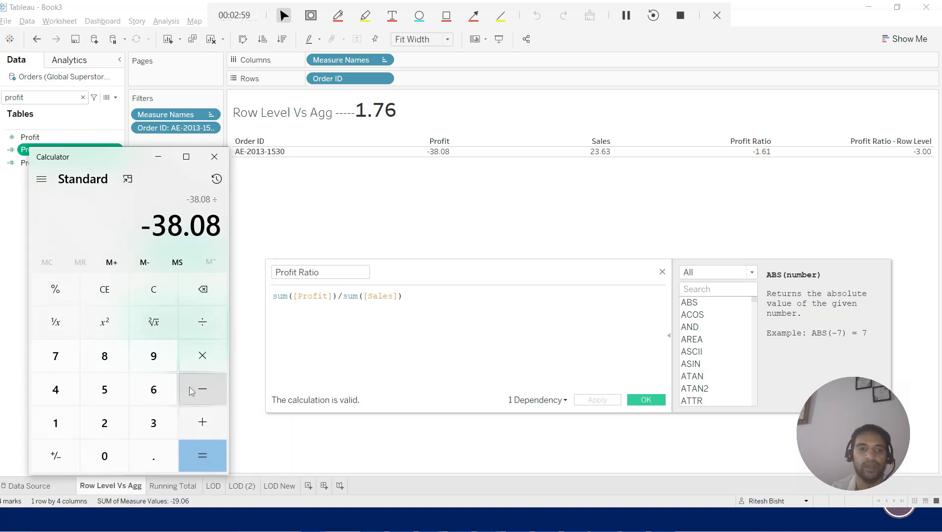
pyautogui.click(105, 424)
pyautogui.click(154, 423)
pyautogui.click(154, 457)
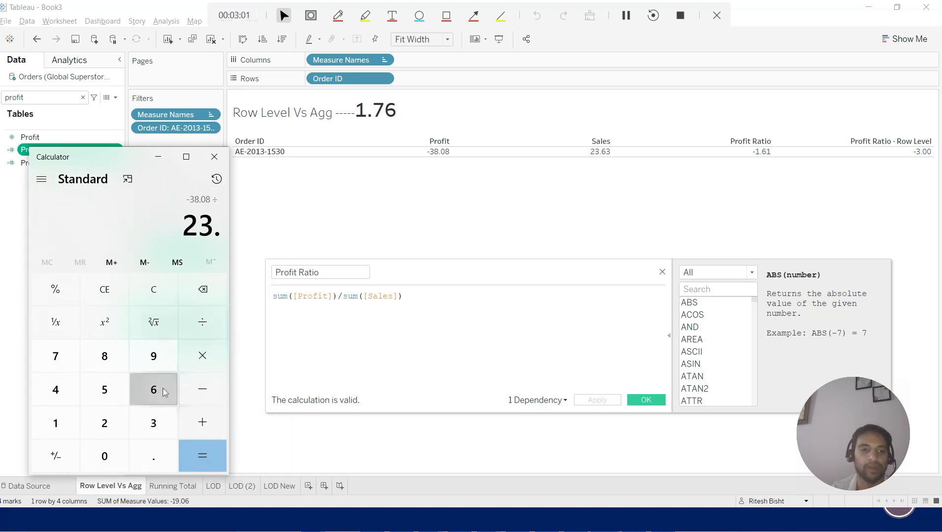
pyautogui.click(154, 389)
pyautogui.click(154, 424)
pyautogui.click(209, 464)
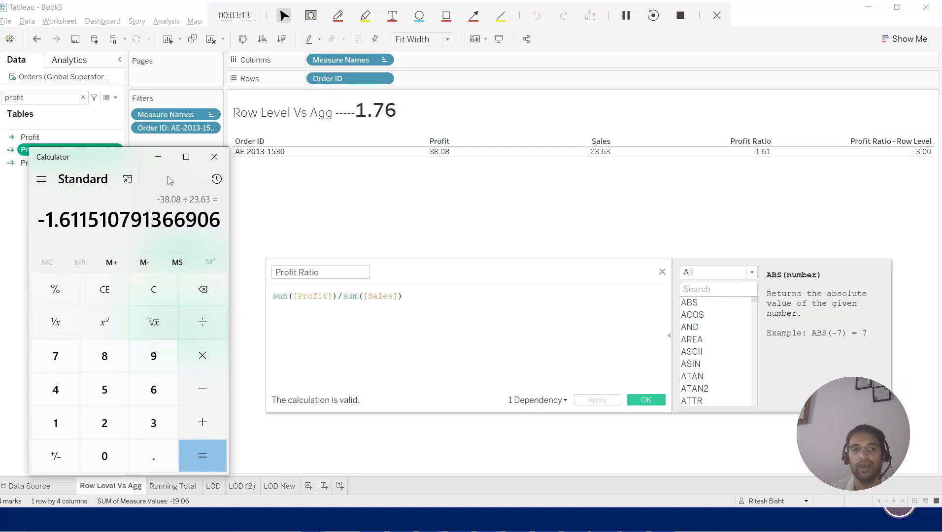
# Step: Minimize Calculator and open the Profit Ratio - Row Level calculation to examine its formula
pyautogui.click(158, 158)
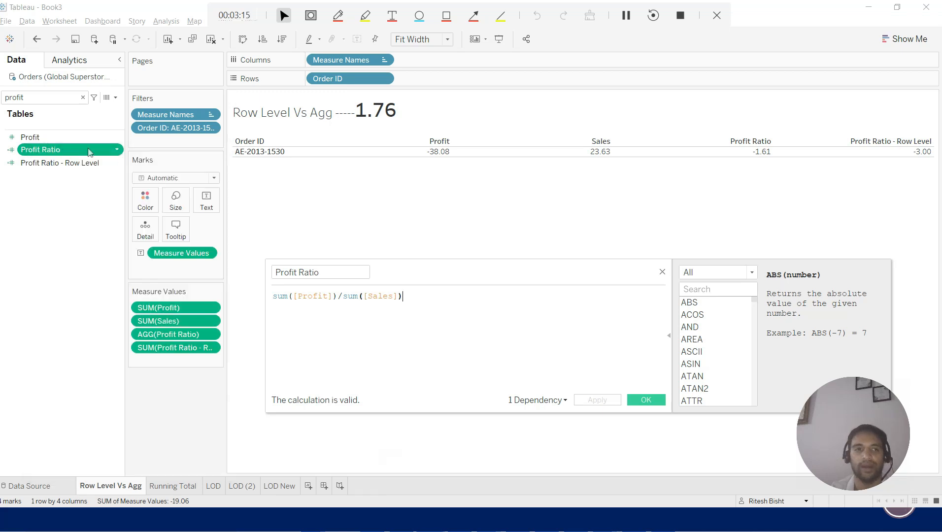
pyautogui.rightClick(66, 163)
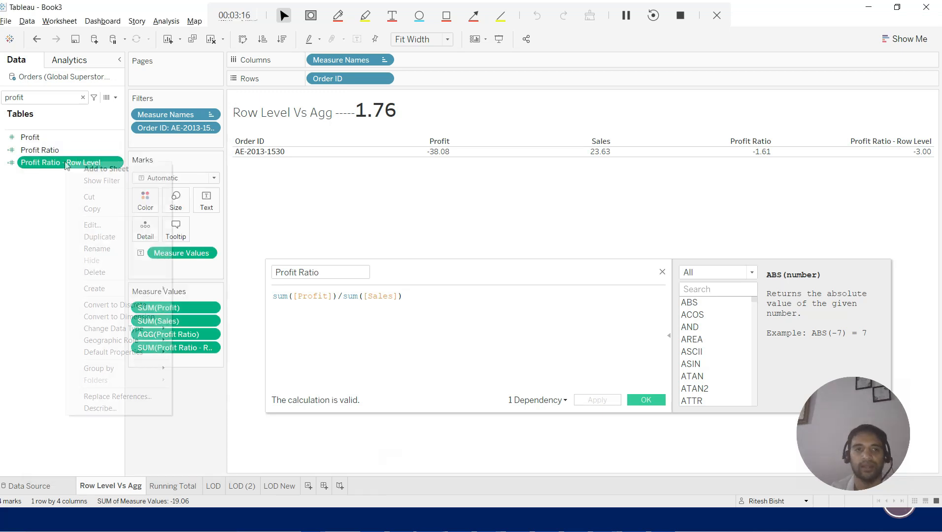
pyautogui.click(92, 225)
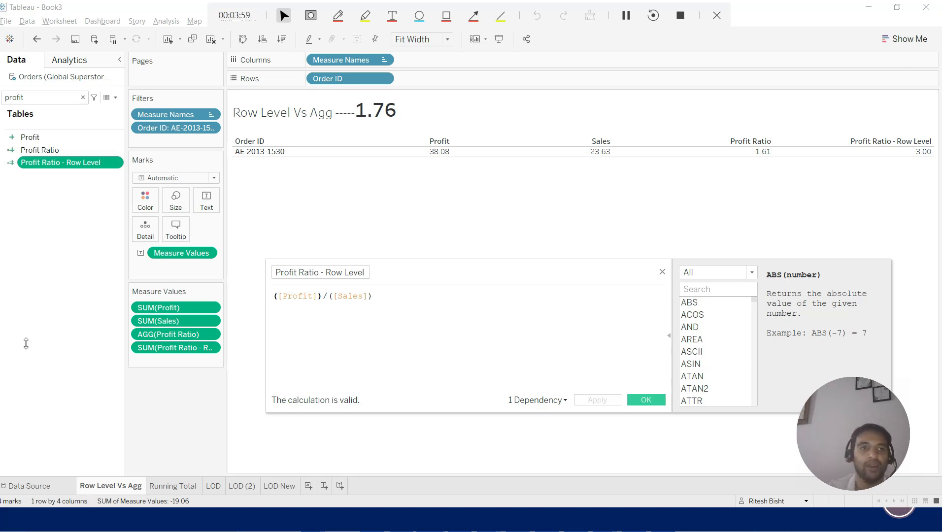
# Step: Replace the data field search with "prod" to find the product fields
pyautogui.click(40, 96)
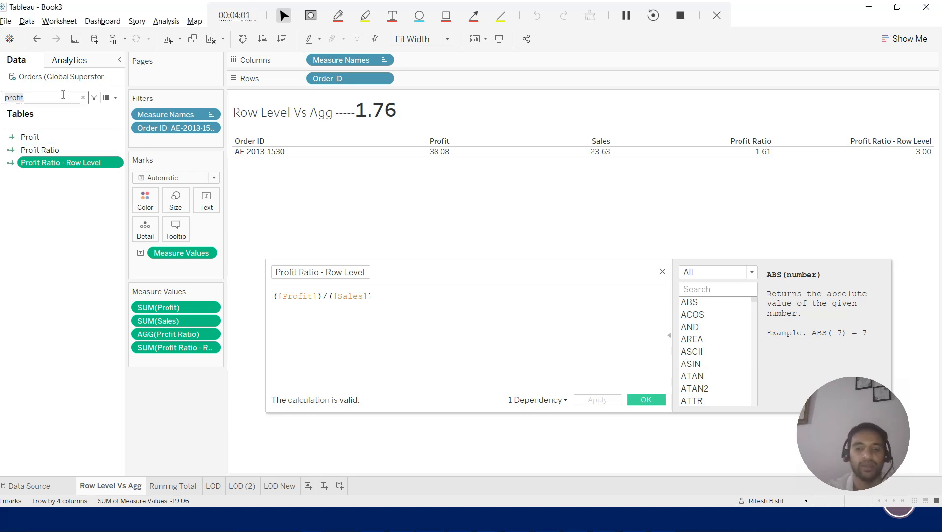
pyautogui.press('BackSpace')
pyautogui.press('BackSpace')
pyautogui.press('BackSpace')
pyautogui.press('BackSpace')
pyautogui.press('BackSpace')
pyautogui.write('rod')
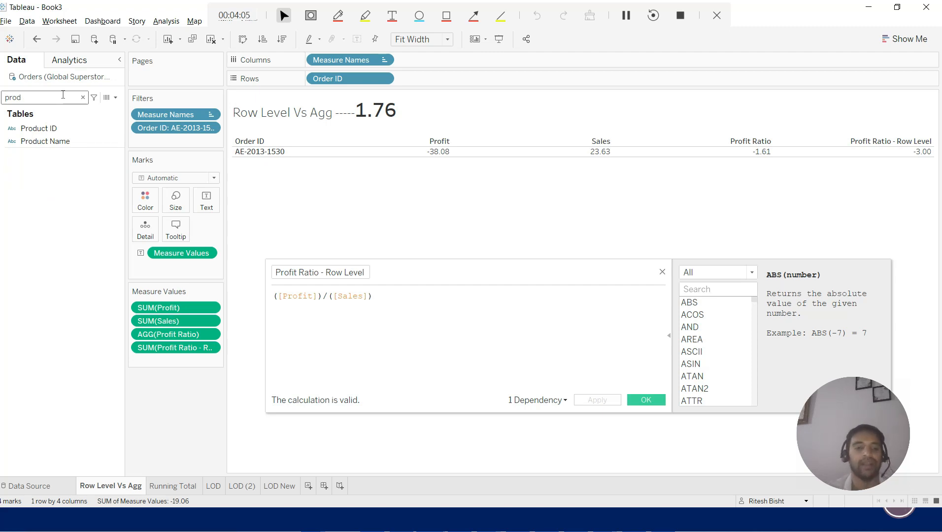
# Step: Switch to the Calculations LOD slide, examine the Order ID and Product ID diagram, and return to Tableau
pyautogui.hotkey('alt', 'Tab')
pyautogui.hotkey('alt', 'Tab')
pyautogui.click(270, 132)
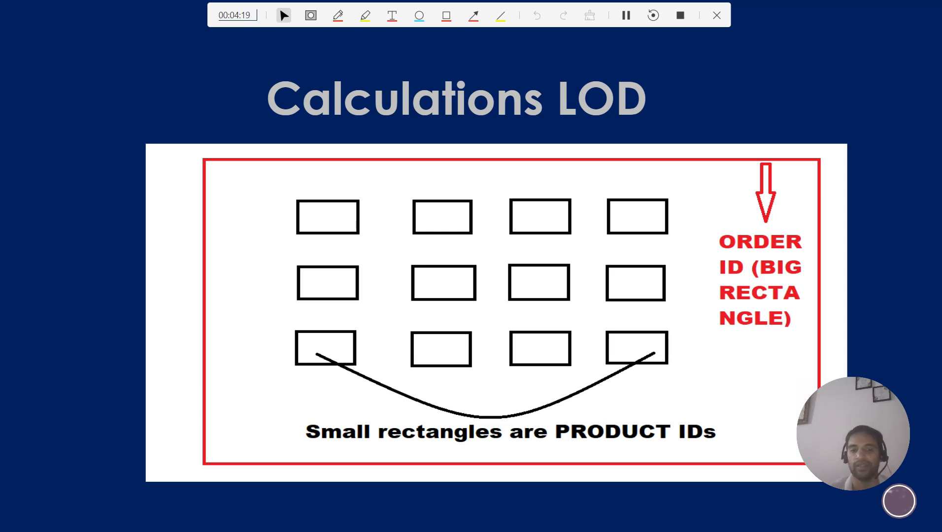
pyautogui.hotkey('alt', 'Tab')
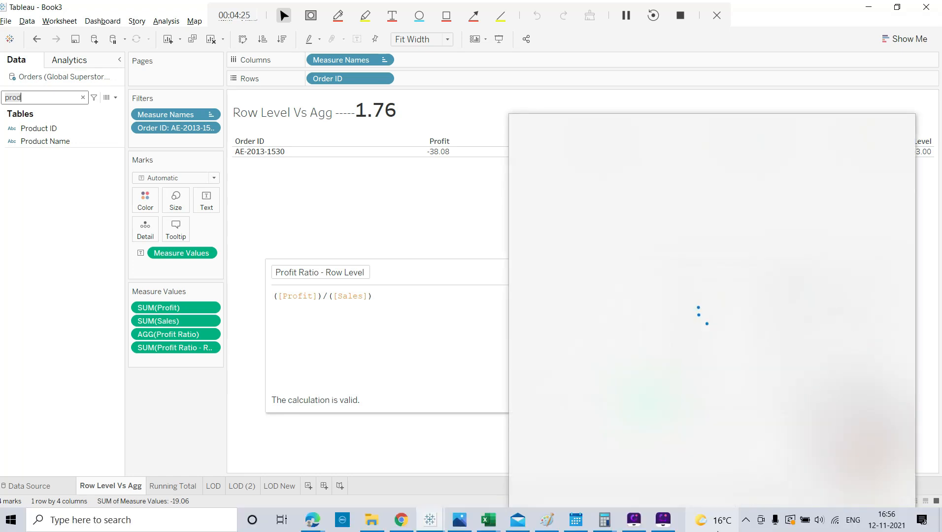
pyautogui.click(410, 214)
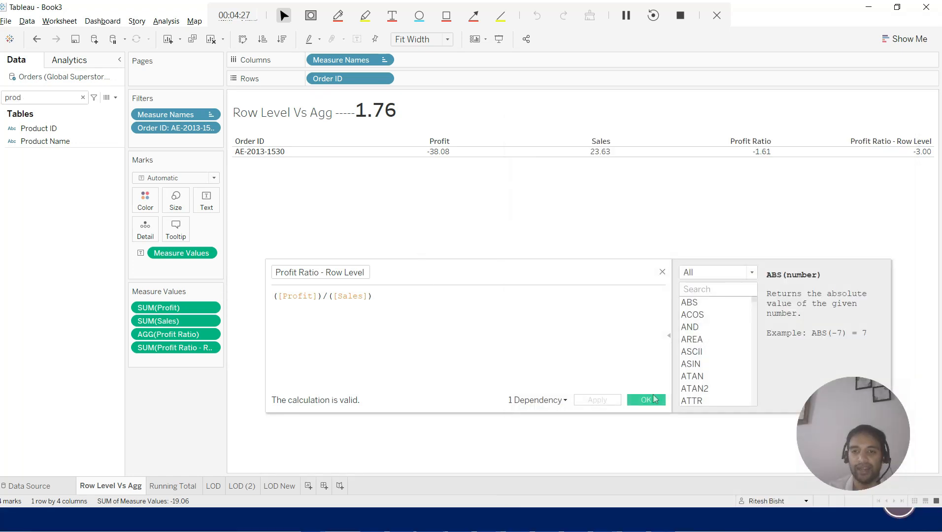
# Step: Turn off Aggregate Measures for the worksheet, examine the individual row values, and undo the change
pyautogui.click(166, 22)
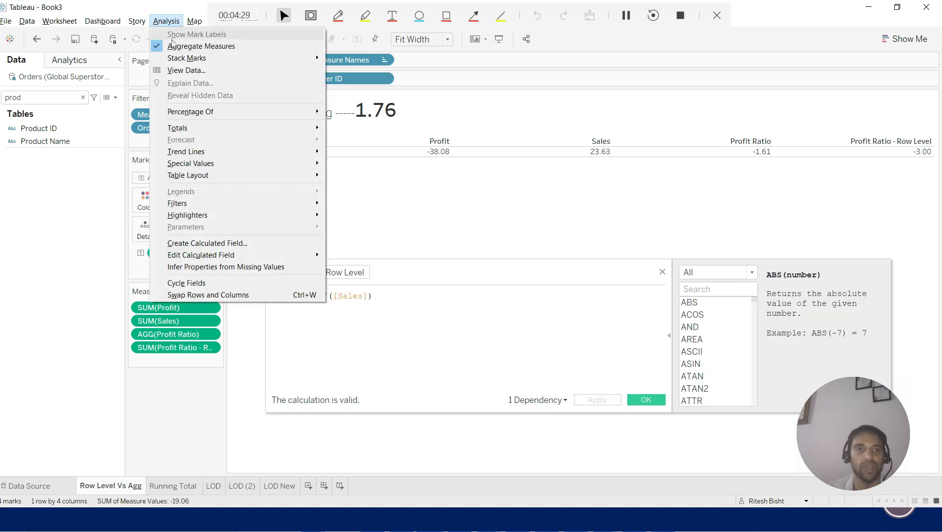
pyautogui.click(177, 47)
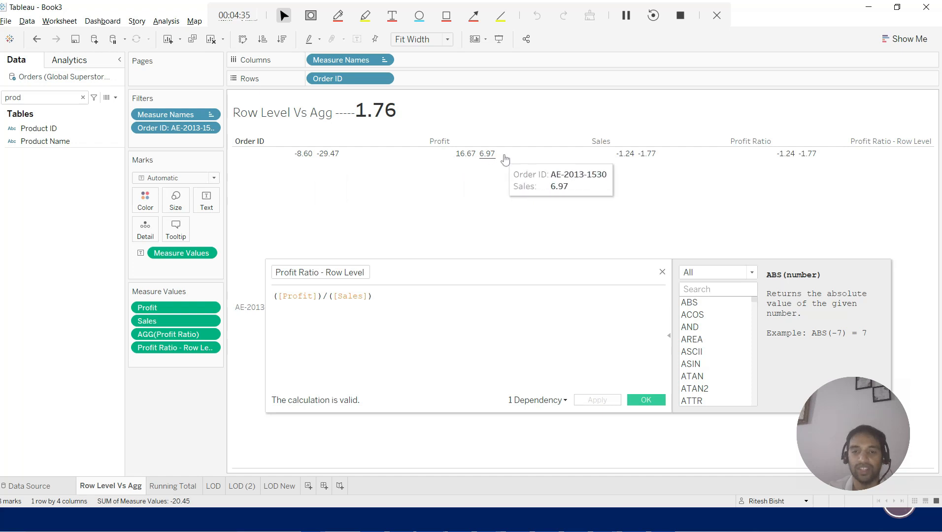
pyautogui.click(37, 39)
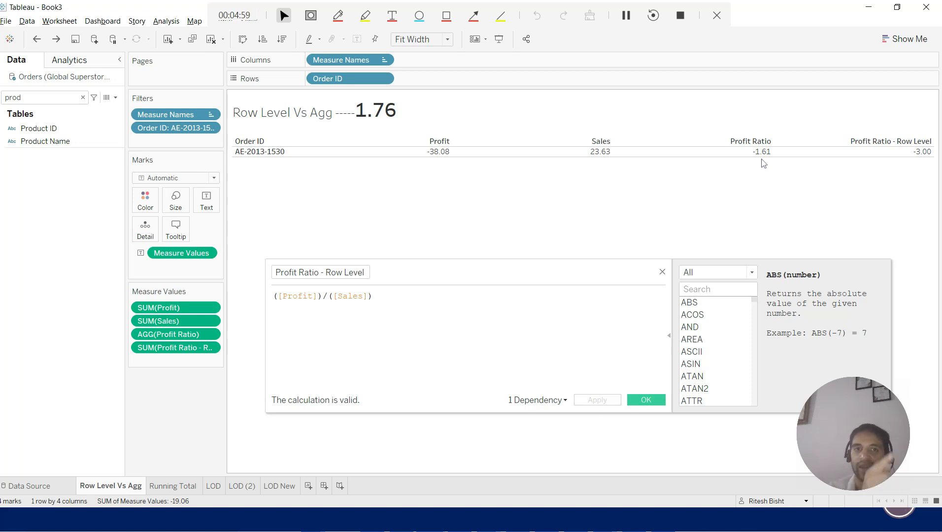
# Step: Add Product ID to Rows after Order ID to break the order down by product
pyautogui.click(45, 130)
pyautogui.moveTo(48, 135); pyautogui.dragTo(426, 83)
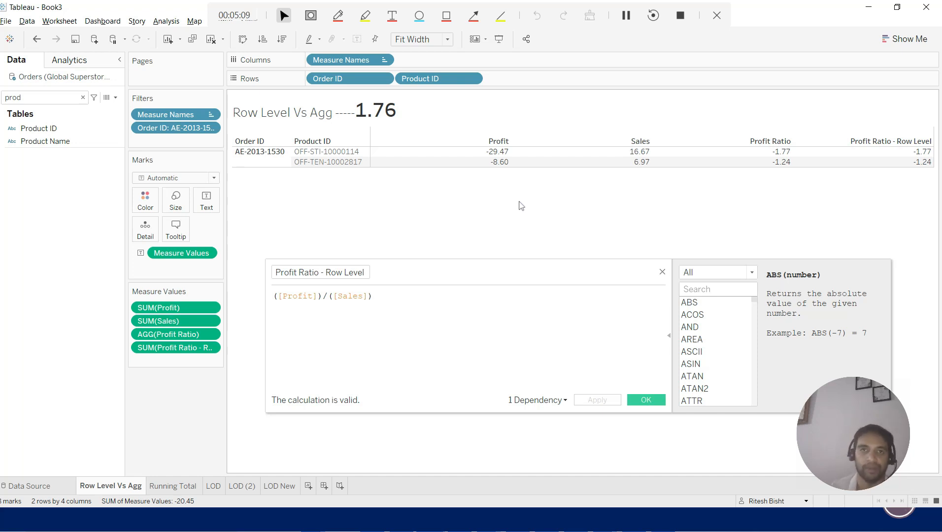
pyautogui.click(626, 15)
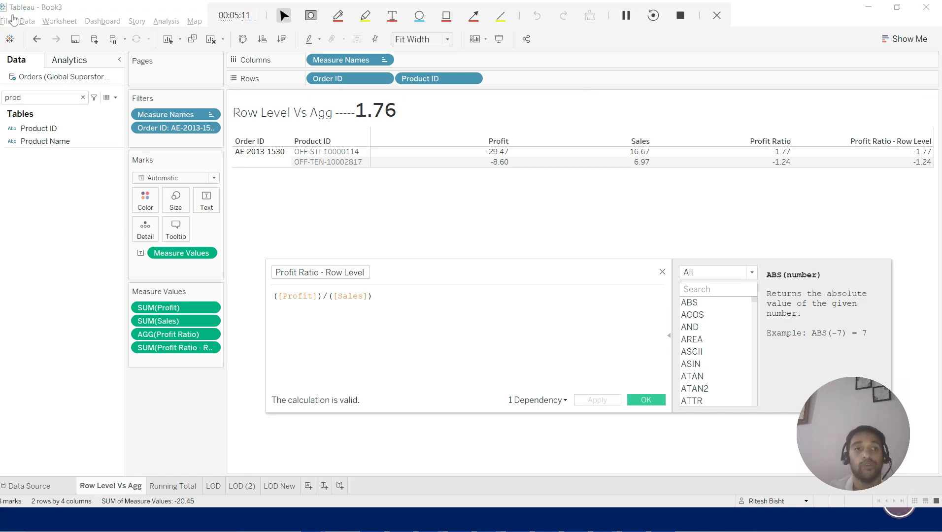
# Step: Undo and redo the Product ID breakdown to compare both profit ratios, and undo it again
pyautogui.click(37, 39)
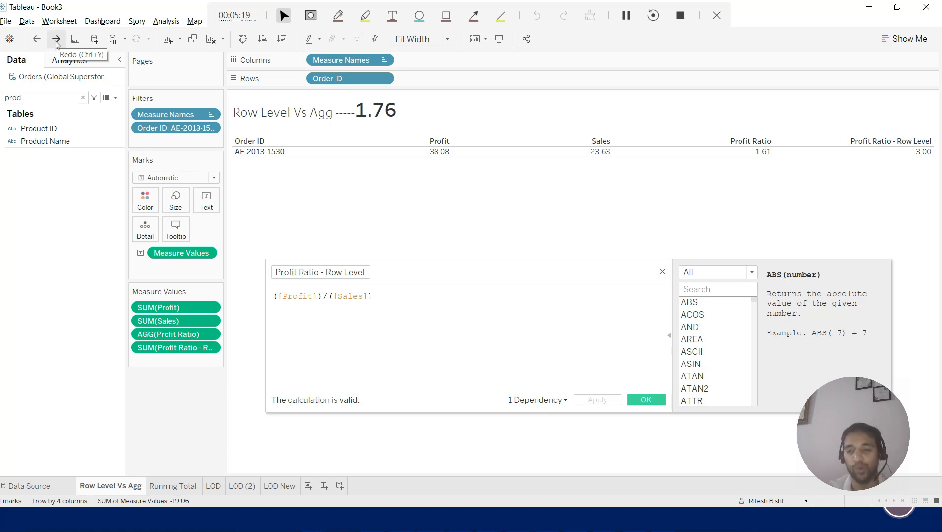
pyautogui.click(57, 42)
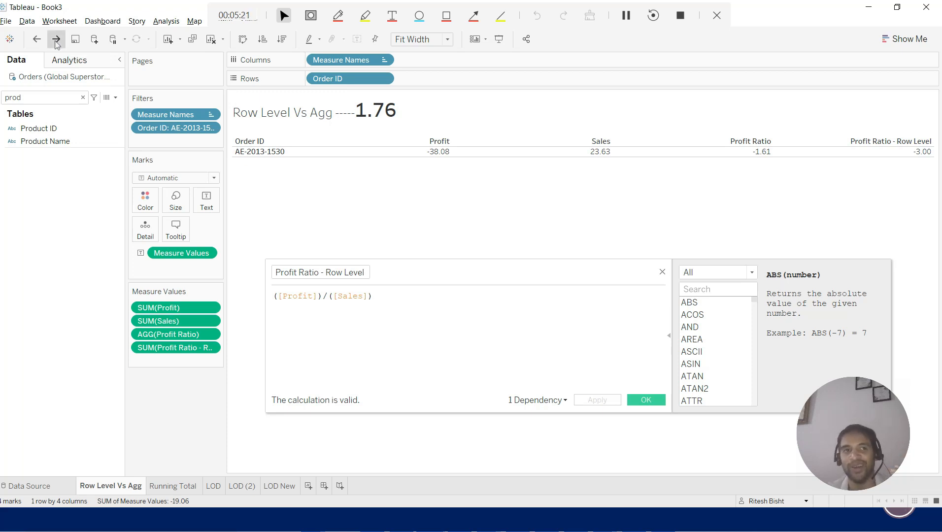
pyautogui.moveTo(916, 161)
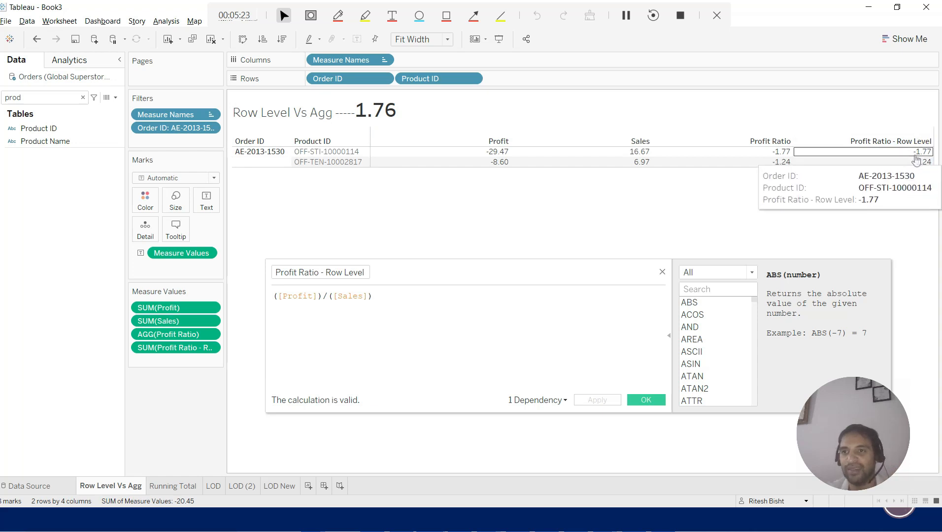
pyautogui.moveTo(494, 160)
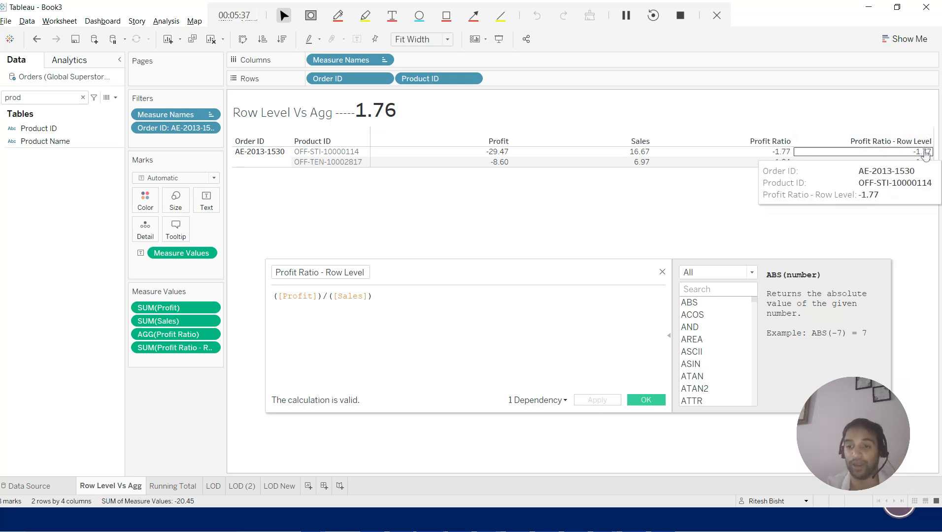
pyautogui.click(36, 40)
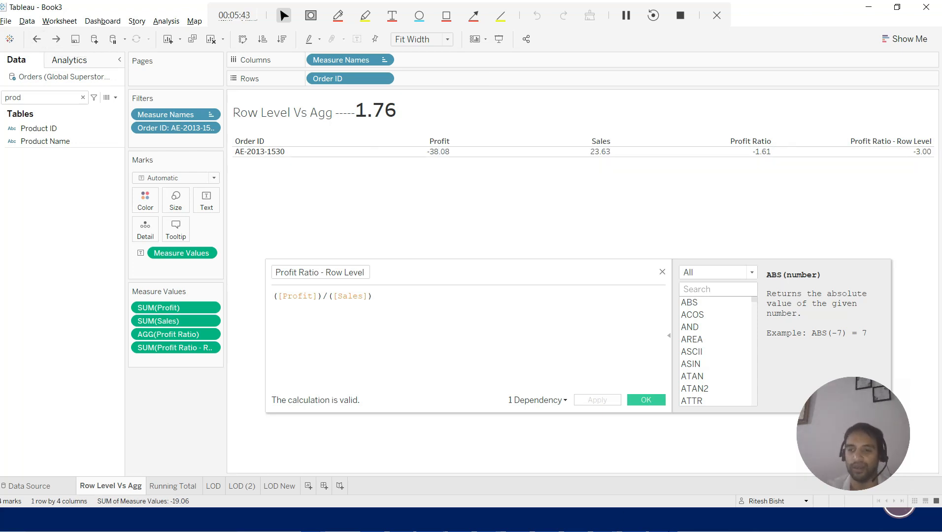
# Step: Review the Types of Calculation slide and return to Tableau on the Running Total worksheet
pyautogui.moveTo(663, 520)
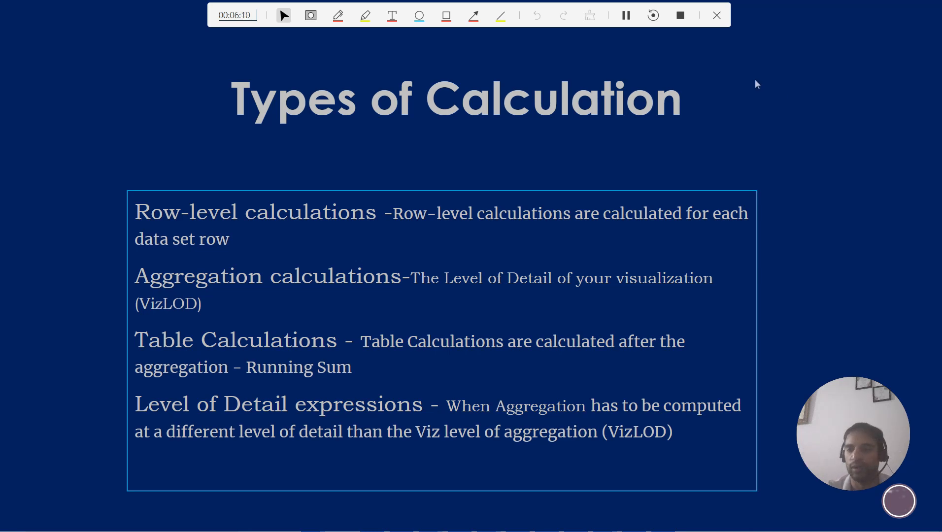
pyautogui.hotkey('alt', 'Tab')
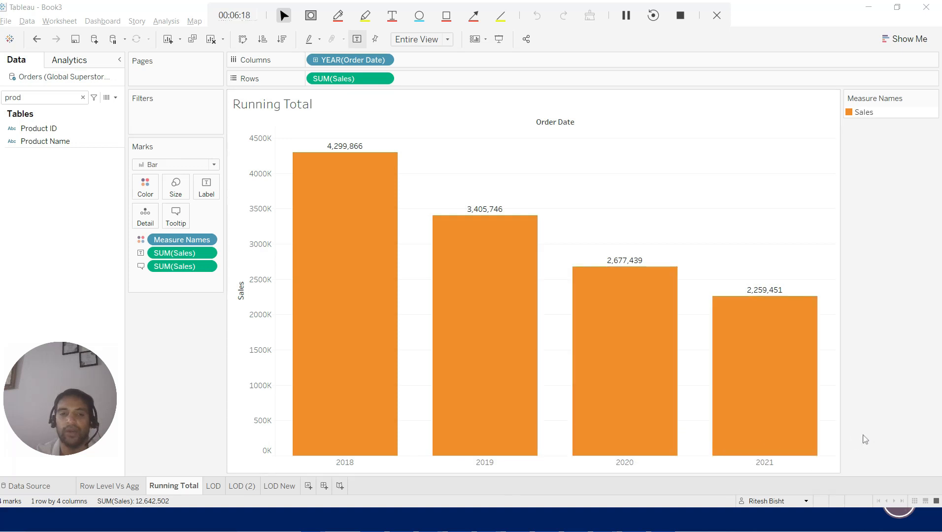
# Step: Apply the Running Total quick table calculation to SUM(Sales) on Rows
pyautogui.moveTo(335, 251)
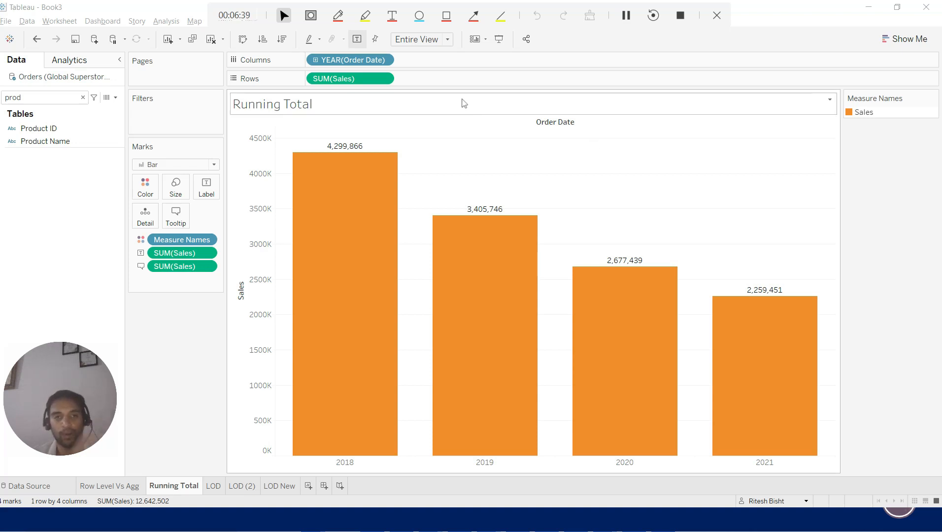
pyautogui.click(384, 79)
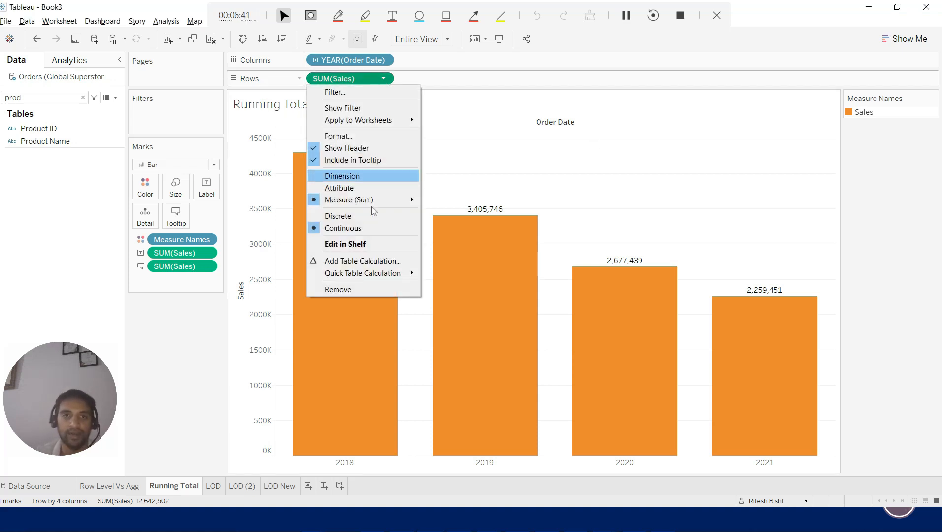
pyautogui.moveTo(384, 272)
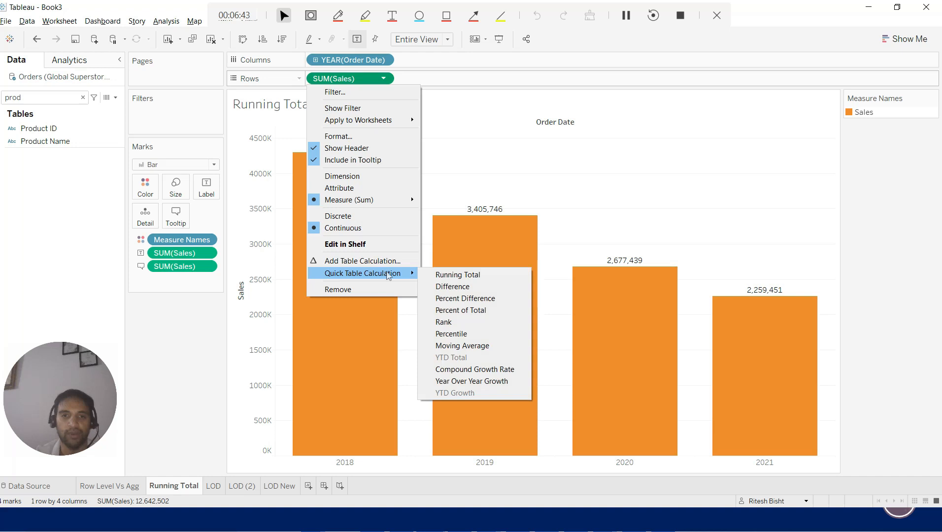
pyautogui.click(458, 276)
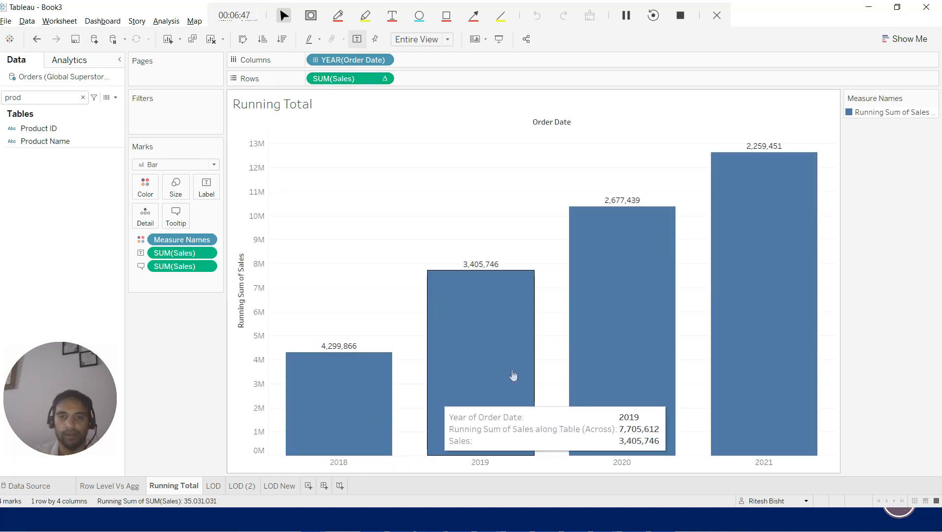
# Step: Review the other quick table calculation options for SUM(Sales) on Rows without applying any
pyautogui.click(383, 78)
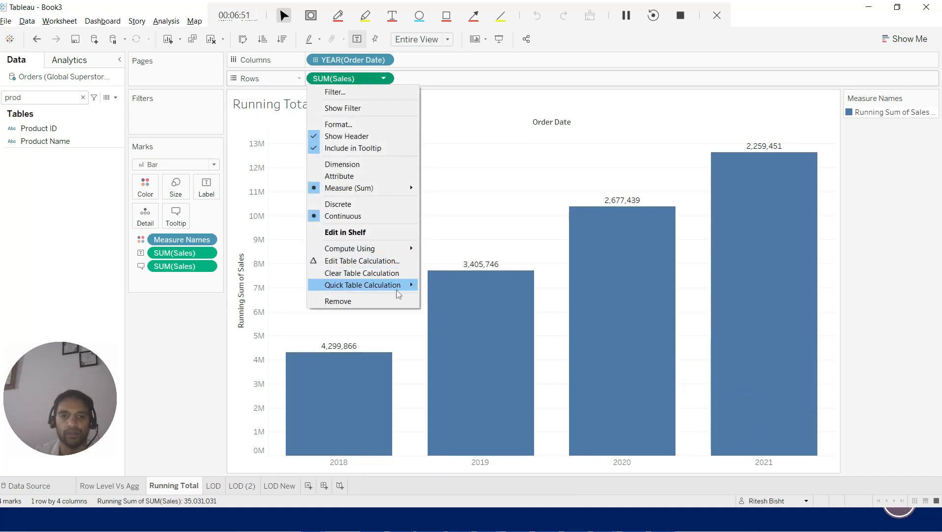
pyautogui.moveTo(392, 288)
pyautogui.click(454, 311)
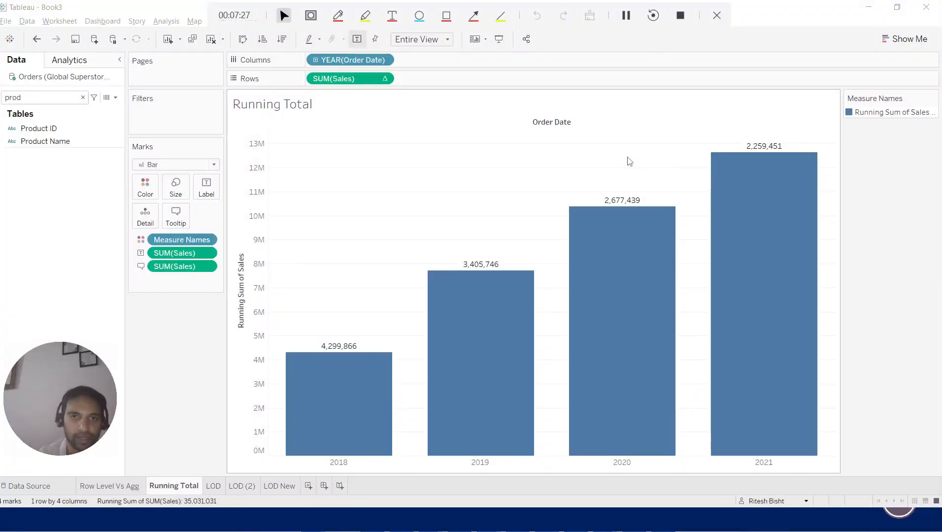
pyautogui.click(383, 81)
pyautogui.click(383, 79)
pyautogui.moveTo(382, 286)
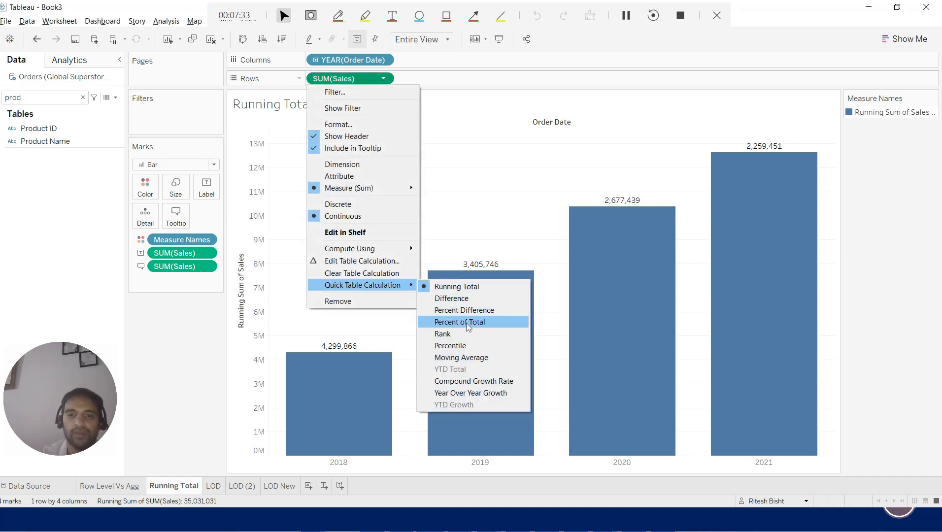
pyautogui.click(484, 206)
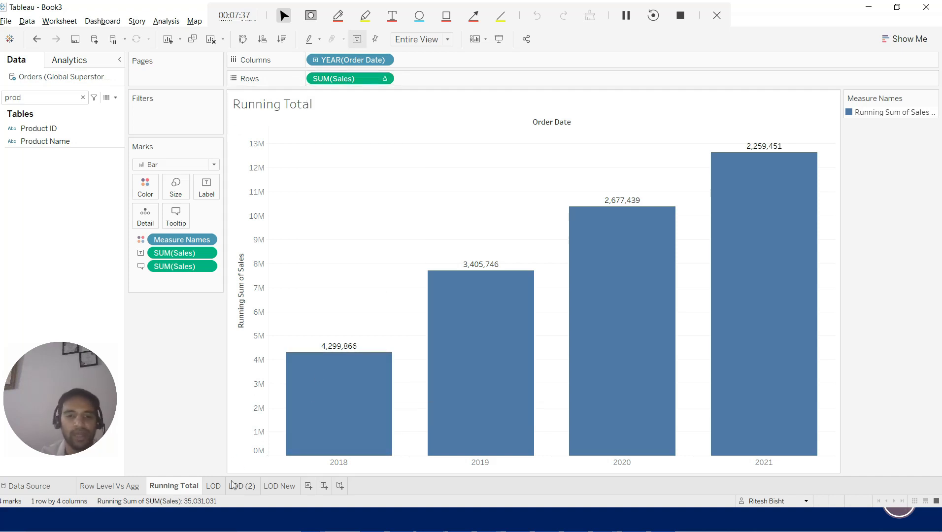
# Step: Review the Level of Detail definition on the Types of Calculation slide, return to Tableau and open the LOD worksheet
pyautogui.moveTo(225, 488)
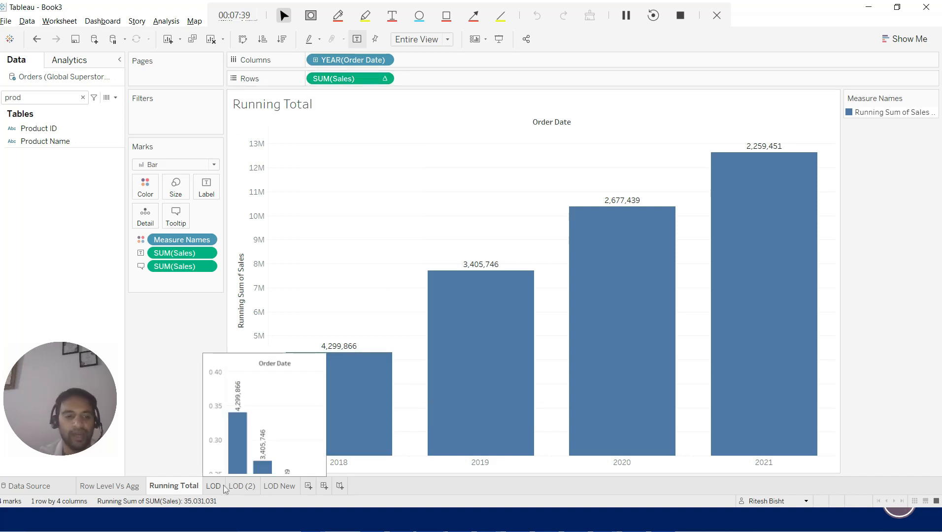
pyautogui.hotkey('alt', 'Tab')
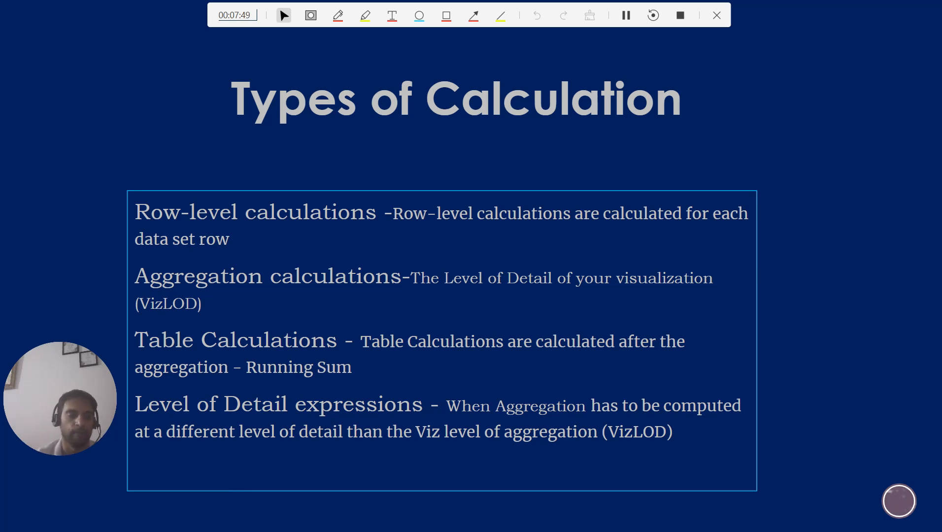
pyautogui.hotkey('alt', 'Tab')
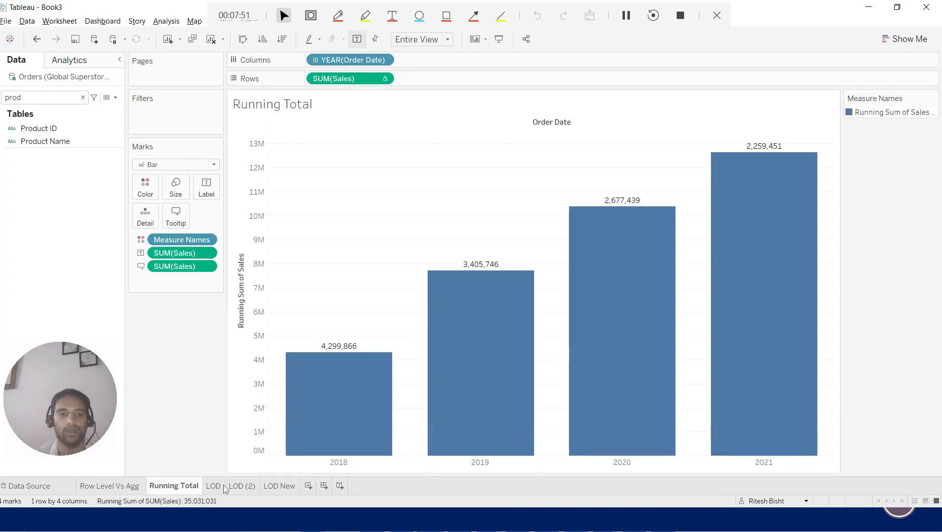
pyautogui.click(223, 486)
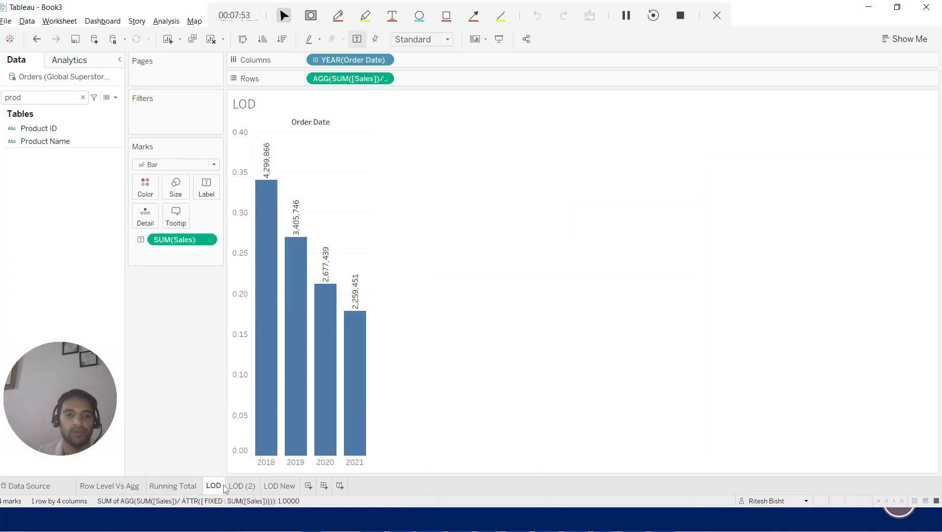
# Step: Replace the existing calculation on Rows with the Sales measure, and clear the field search
pyautogui.moveTo(355, 83); pyautogui.dragTo(359, 123)
pyautogui.doubleClick(68, 96)
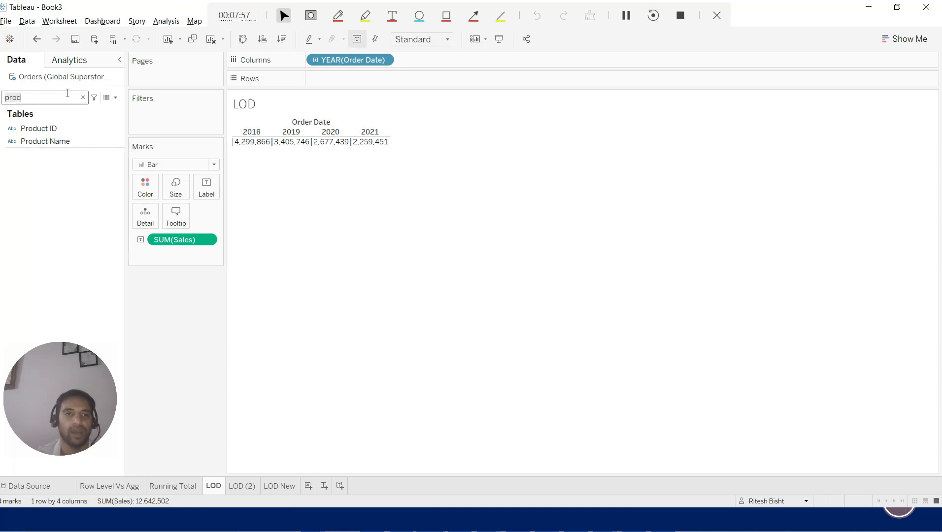
pyautogui.write('sa')
pyautogui.moveTo(55, 138); pyautogui.dragTo(341, 78)
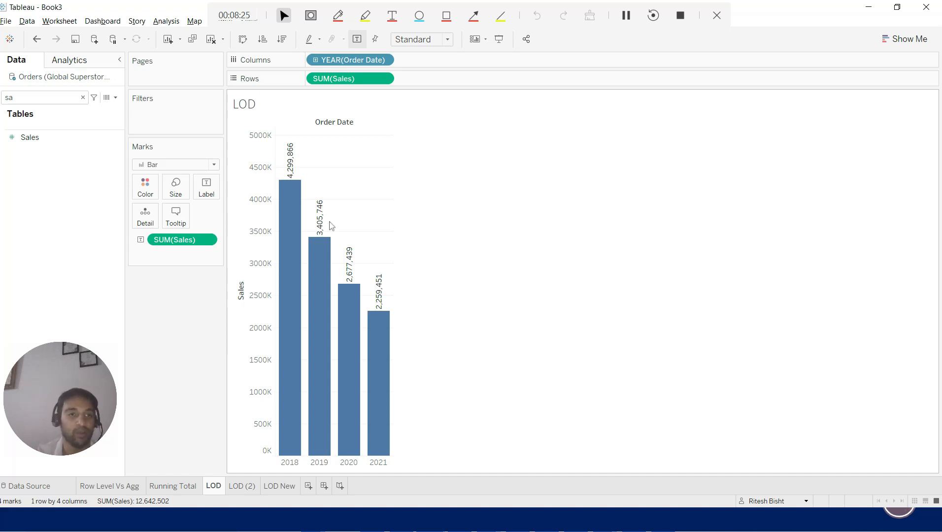
pyautogui.click(82, 99)
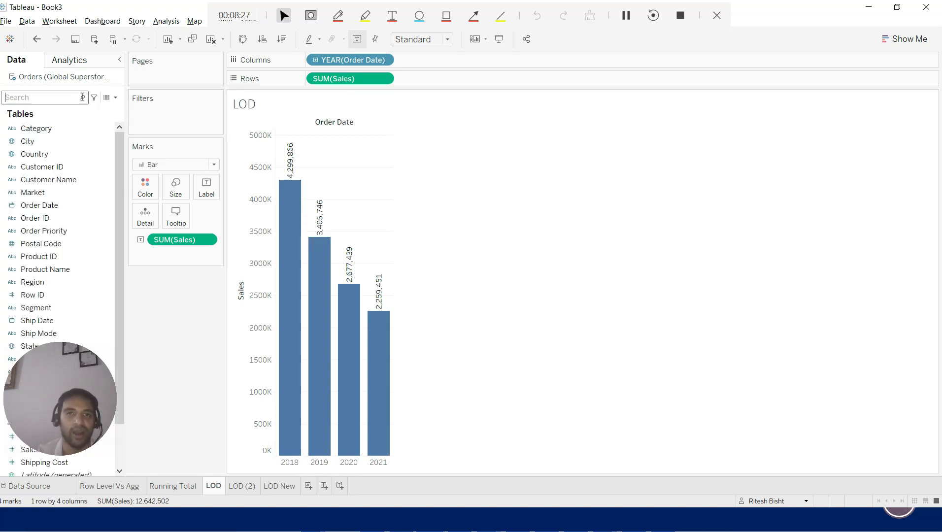
# Step: Extend the SUM(Sales) expression on Rows to divide by the overall total: SUM([Sales])/ { FIXED : sum([Sales])}
pyautogui.doubleClick(374, 79)
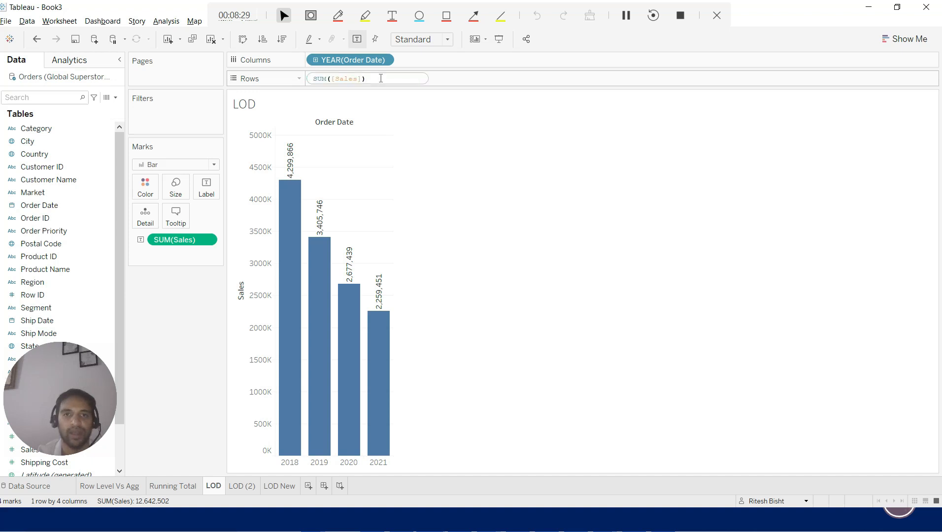
pyautogui.write('/')
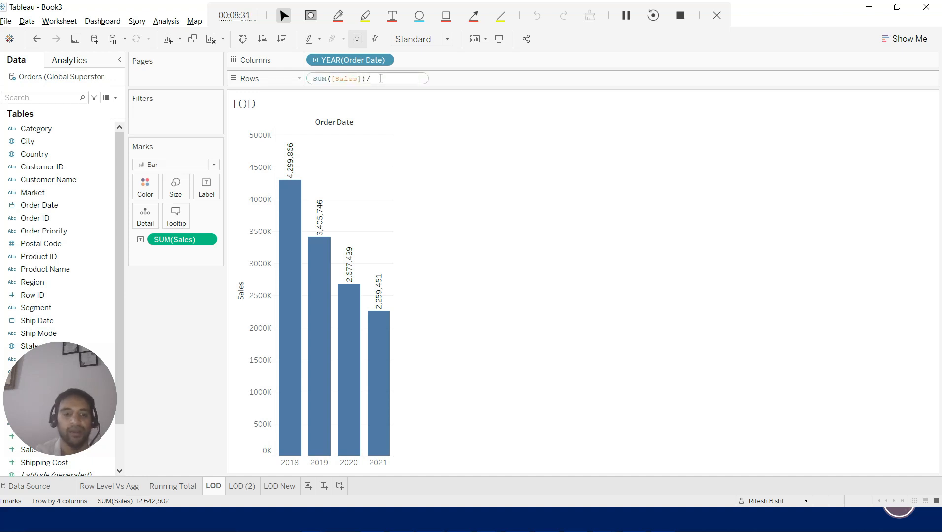
pyautogui.write(' fix')
pyautogui.press('Return')
pyautogui.write(':')
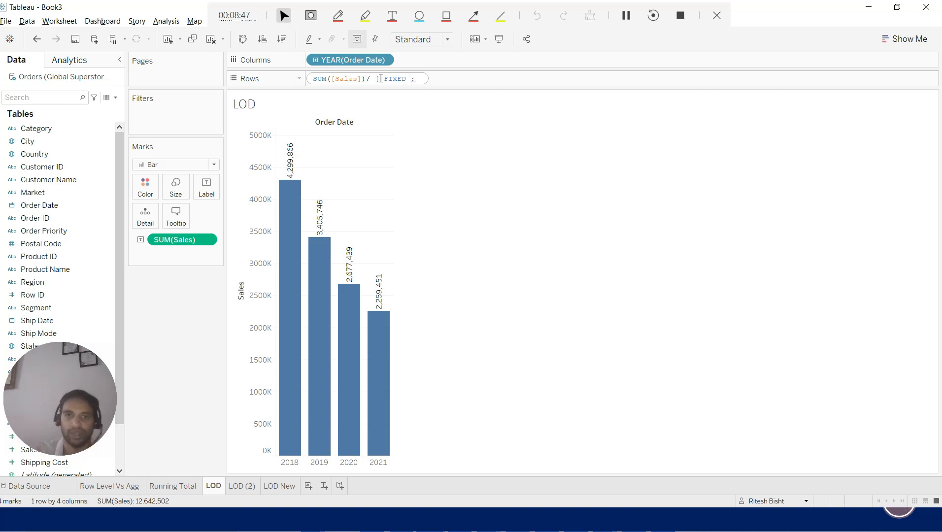
pyautogui.write('sum(Sales')
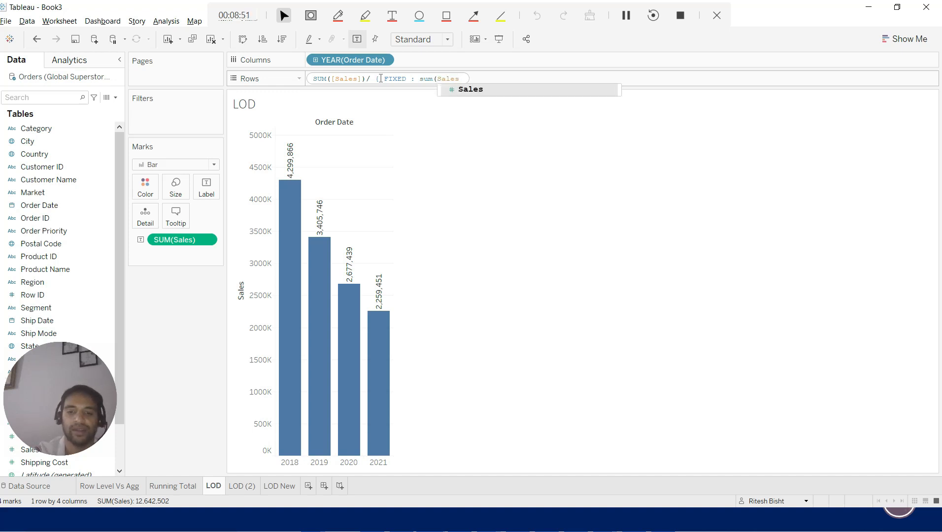
pyautogui.press('Return')
pyautogui.write(')')
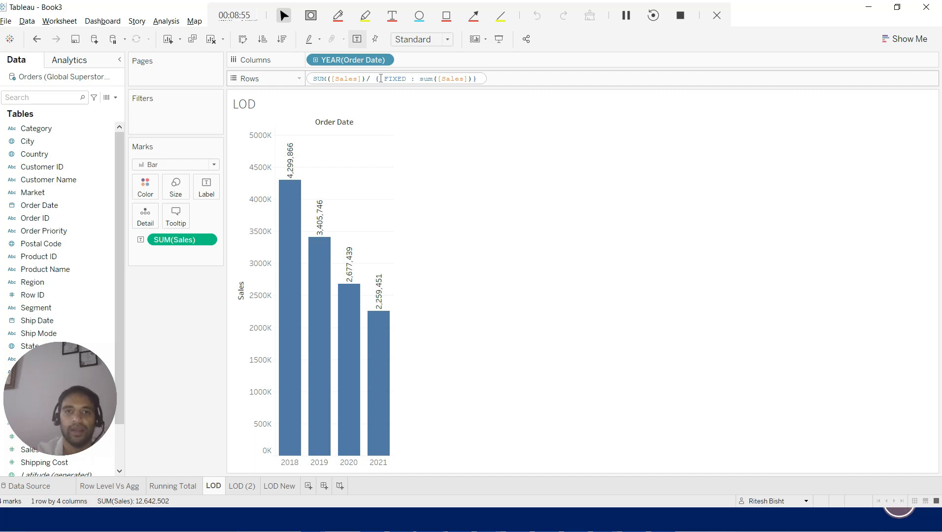
# Step: Wrap the FIXED expression in attr() so the Rows formula reads SUM([Sales])/ attr({ FIXED : sum([Sales])}), and apply it
pyautogui.click(377, 79)
pyautogui.write('at')
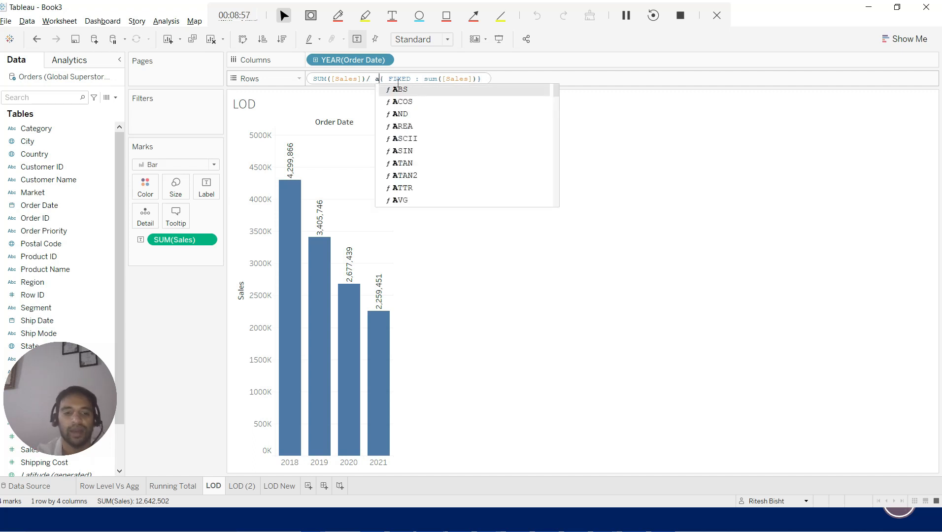
pyautogui.write('tr(')
pyautogui.click(500, 78)
pyautogui.write(')})')
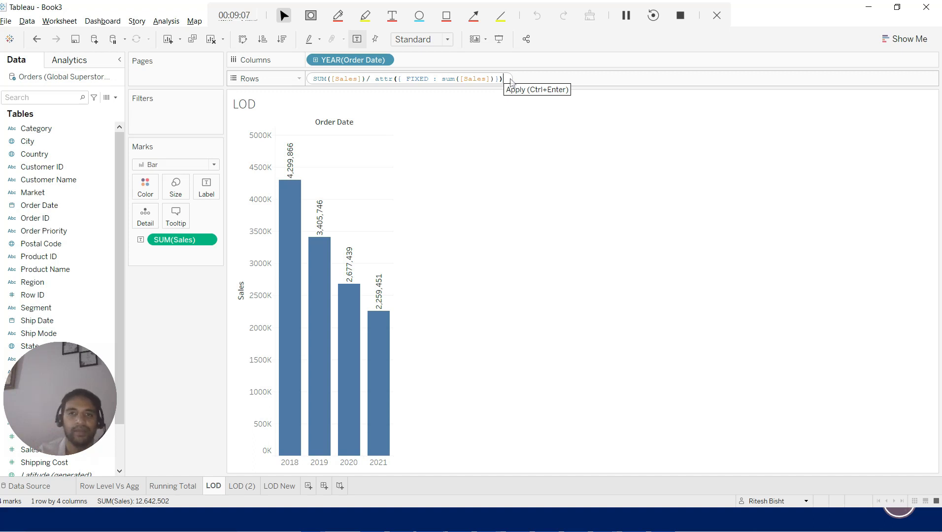
pyautogui.press('Return')
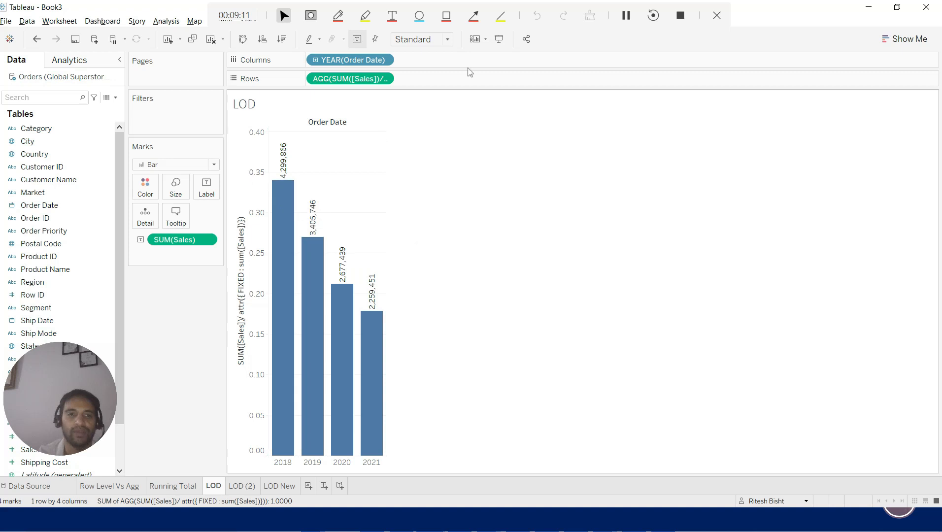
# Step: Multiply the sales ratio formula on Rows by 100
pyautogui.doubleClick(354, 82)
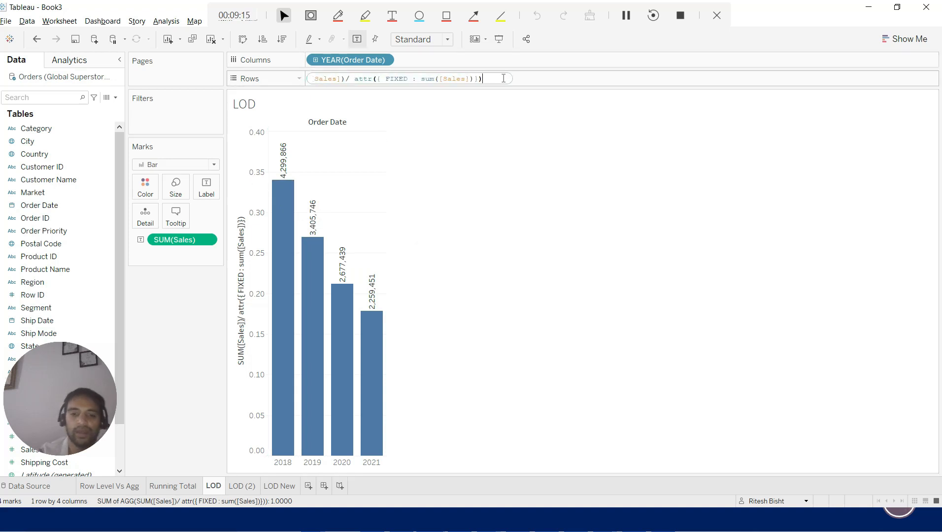
pyautogui.write('*100')
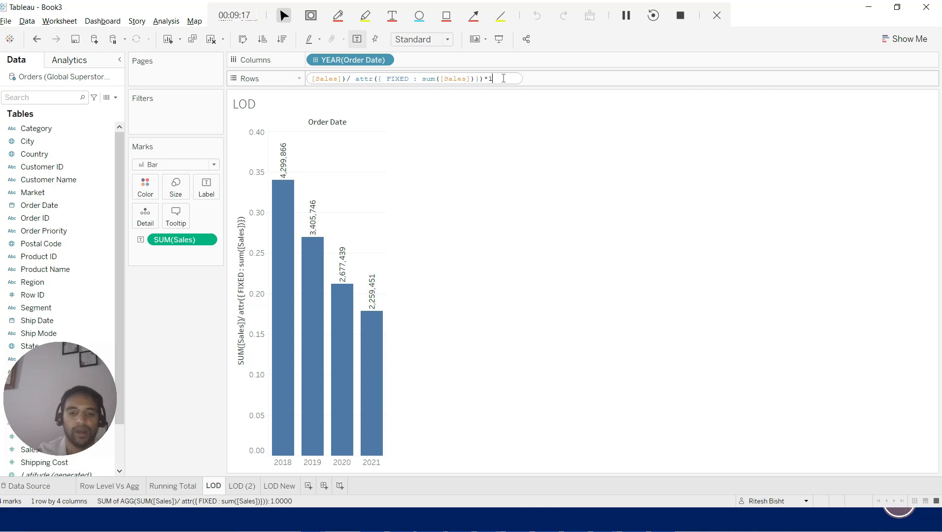
pyautogui.press('Return')
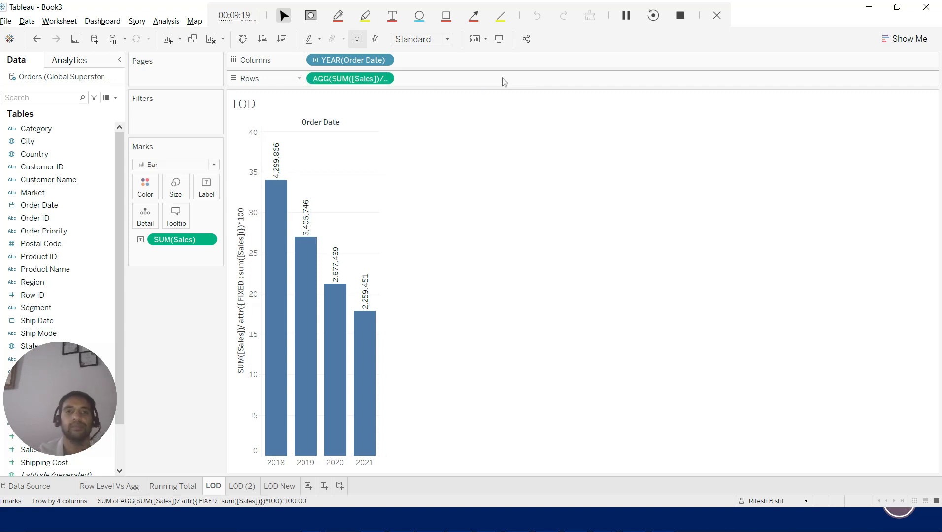
# Step: Remove the title of the chart's vertical axis
pyautogui.rightClick(239, 261)
pyautogui.click(276, 268)
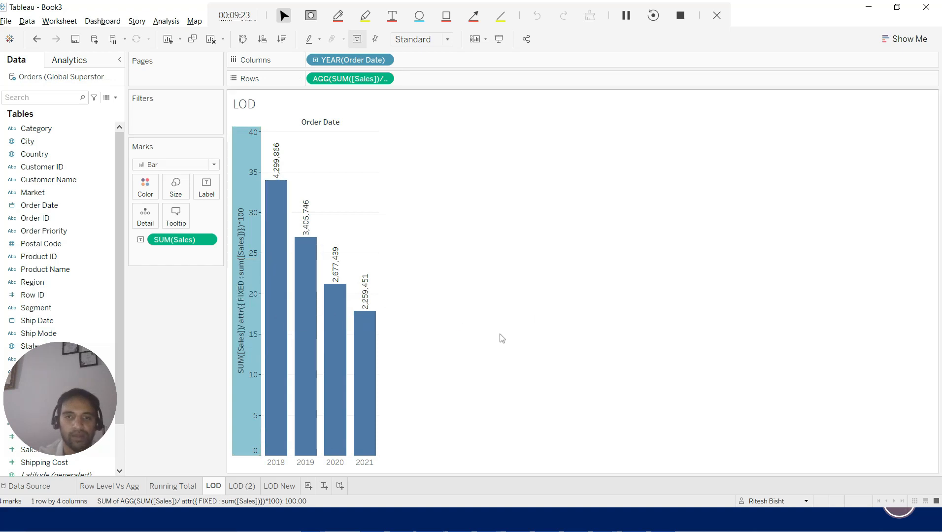
pyautogui.tripleClick(397, 336)
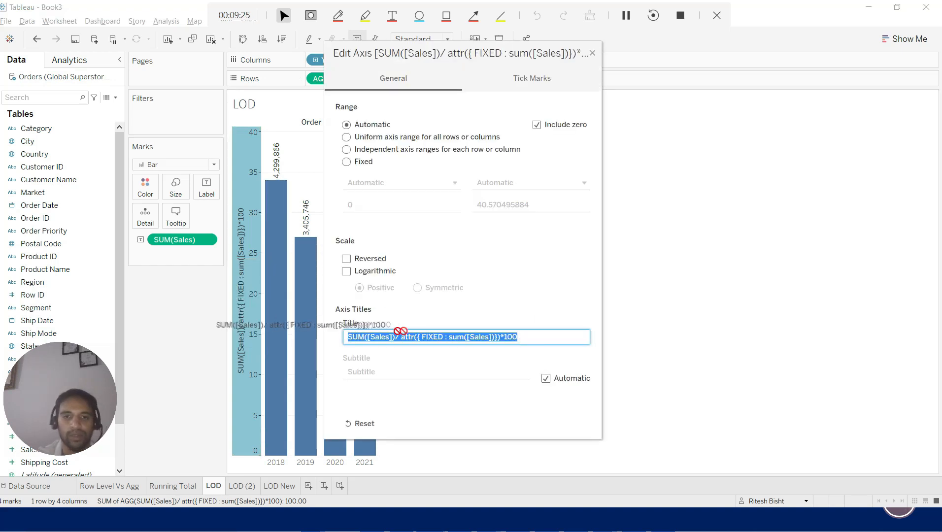
pyautogui.press('BackSpace')
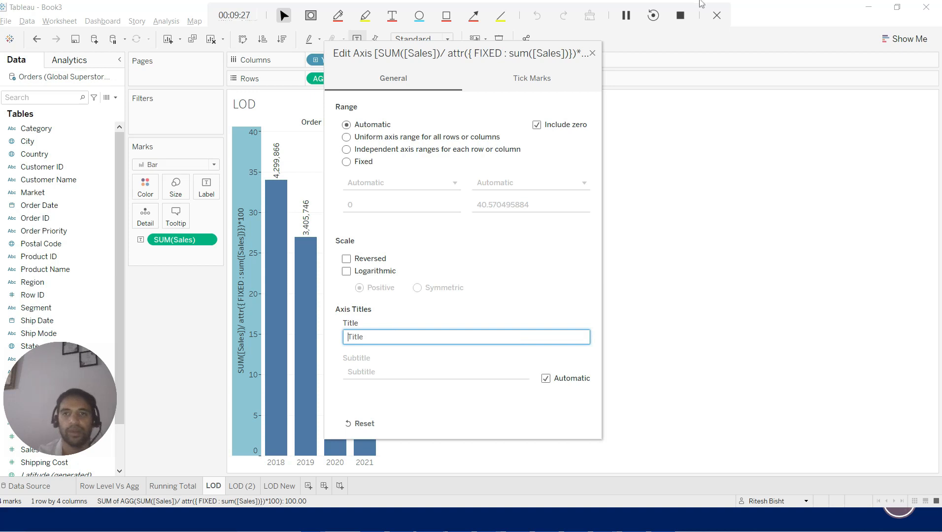
pyautogui.click(593, 53)
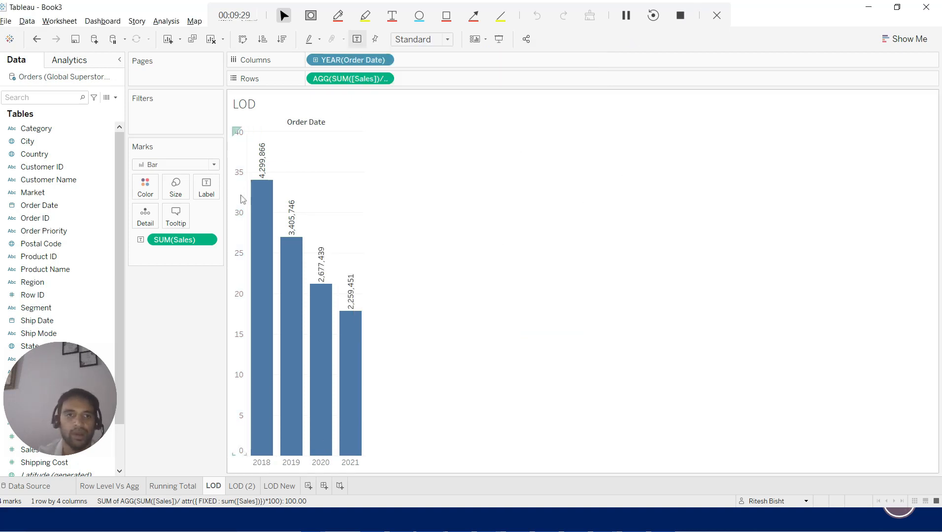
# Step: Examine each year's share of total sales, and inspect the FIXED and SUM([Sales]) parts of the Rows formula
pyautogui.moveTo(264, 205)
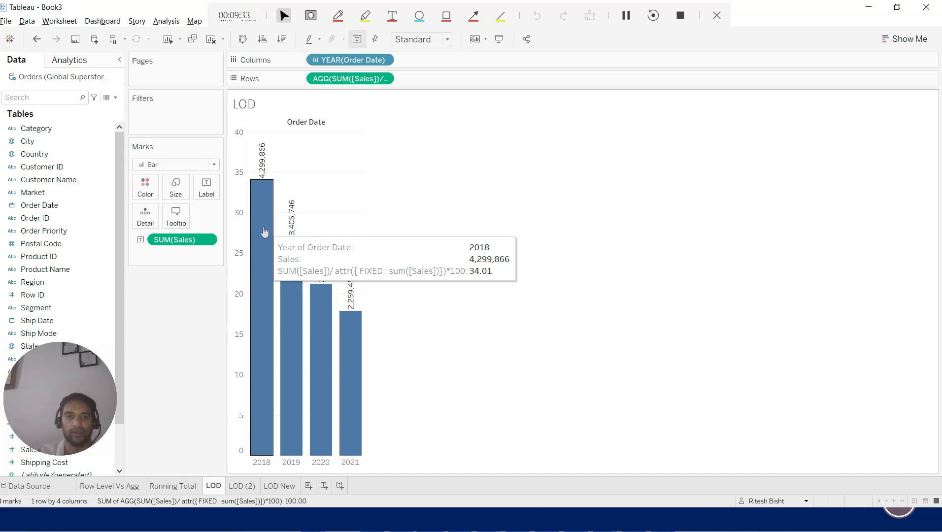
pyautogui.moveTo(286, 299)
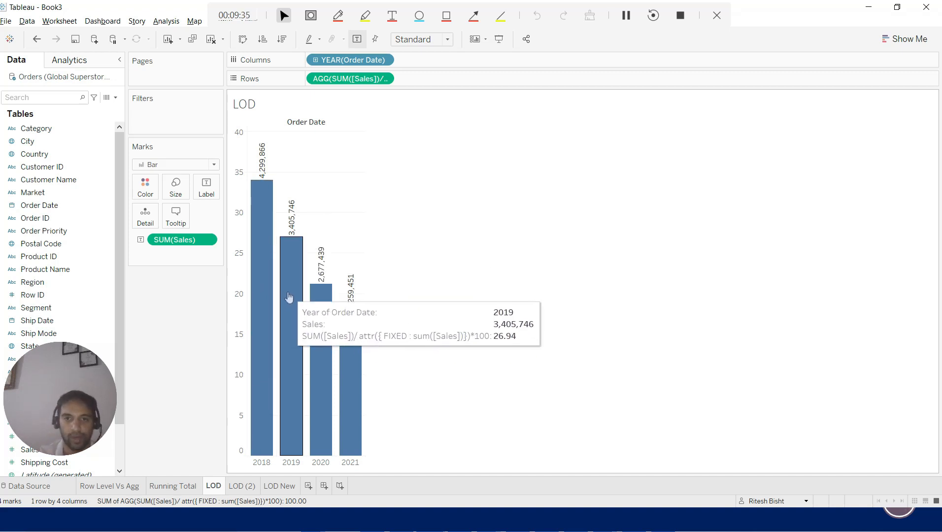
pyautogui.moveTo(351, 366)
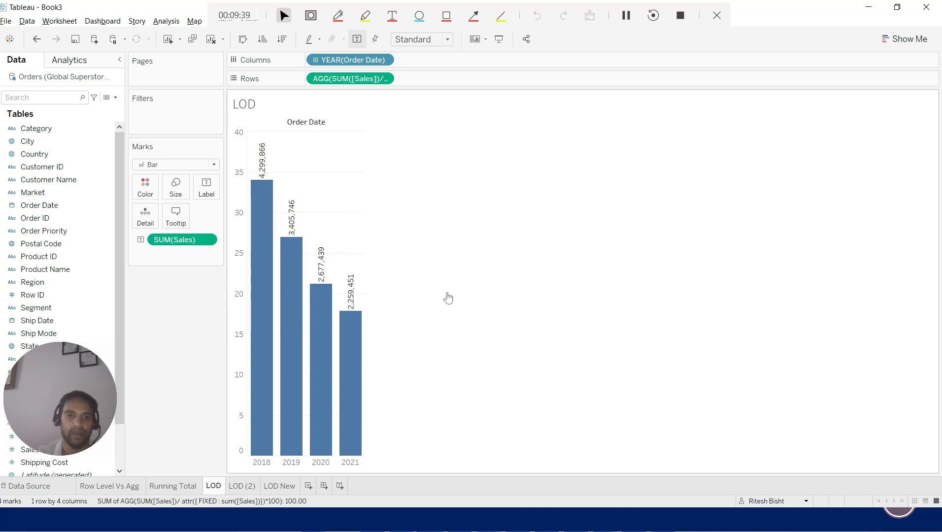
pyautogui.doubleClick(363, 80)
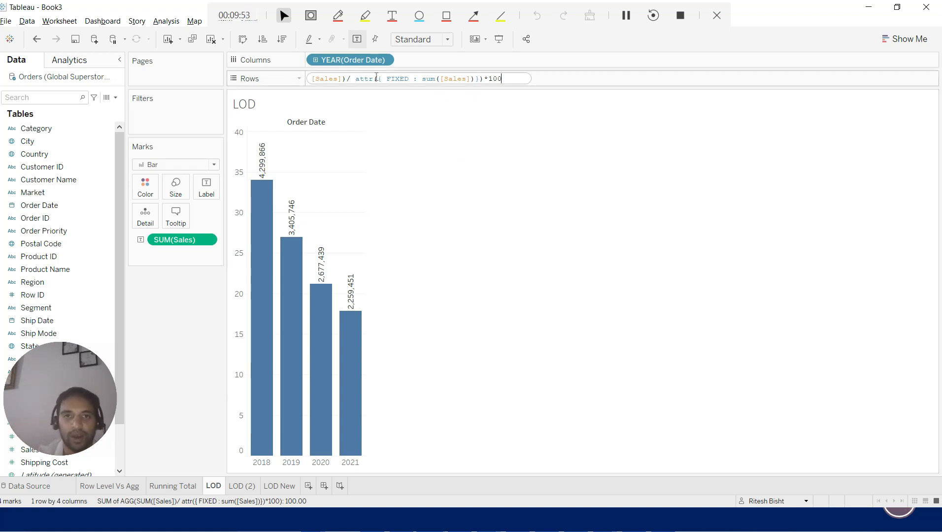
pyautogui.moveTo(377, 79); pyautogui.dragTo(481, 80)
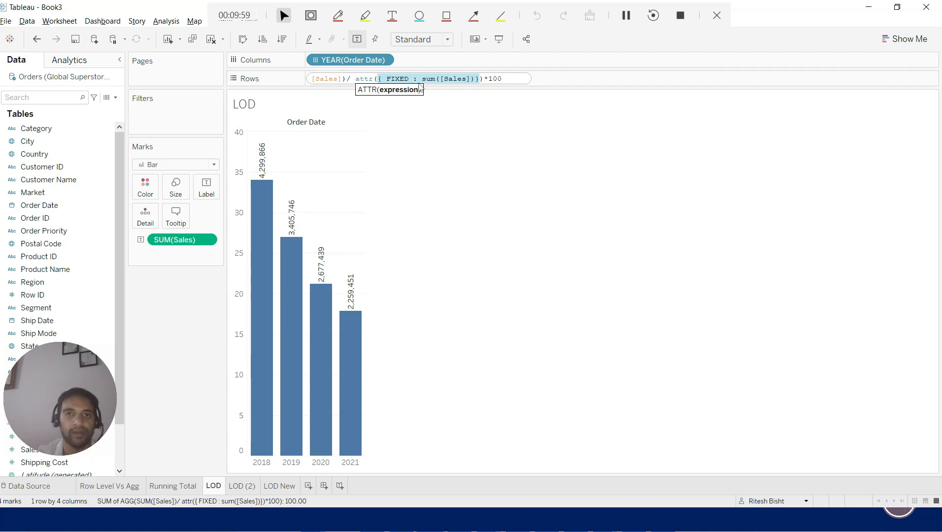
pyautogui.click(626, 17)
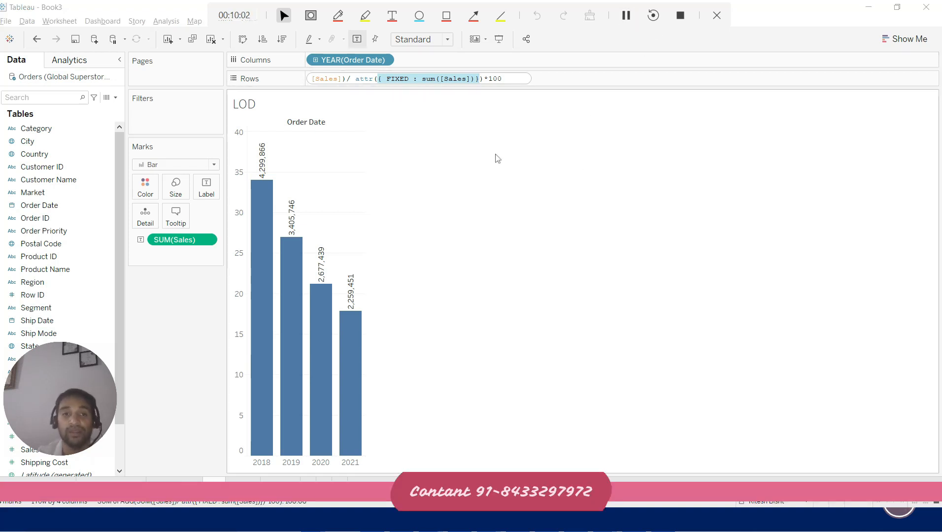
pyautogui.moveTo(266, 185)
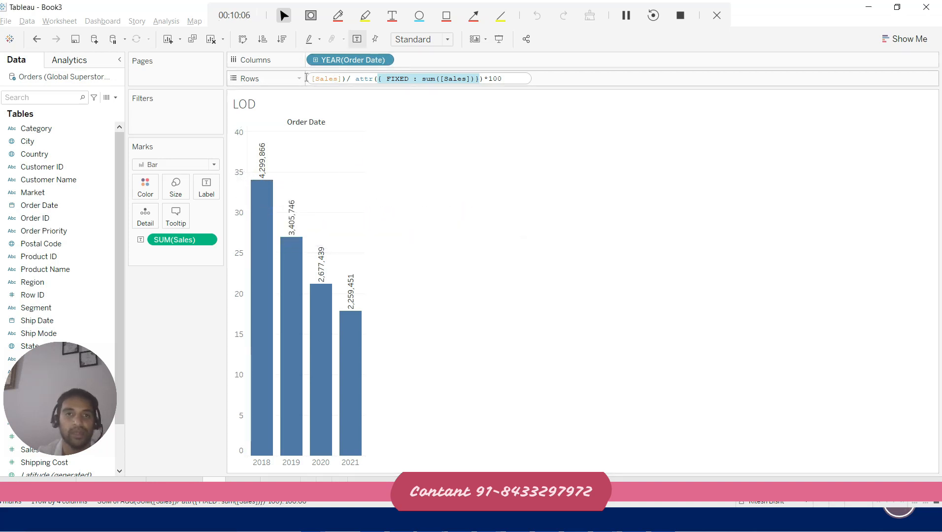
pyautogui.moveTo(338, 79); pyautogui.dragTo(306, 79)
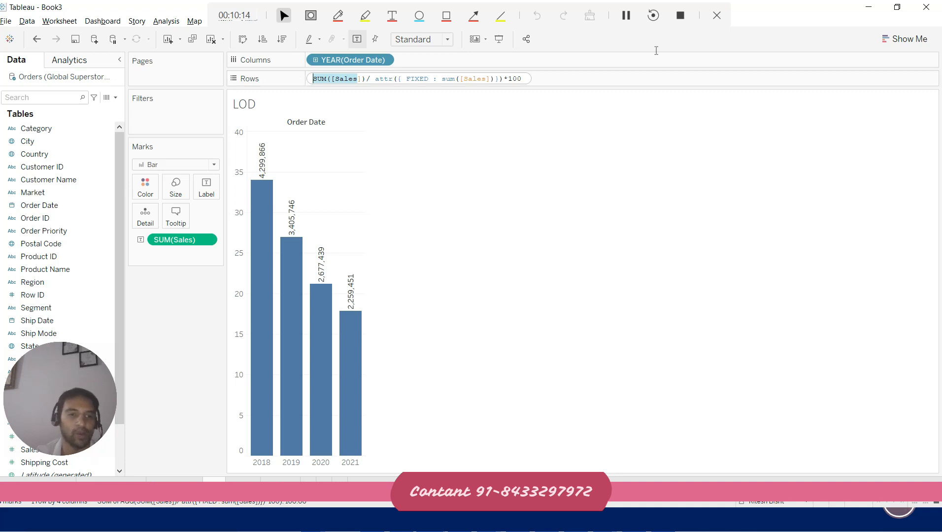
pyautogui.click(625, 17)
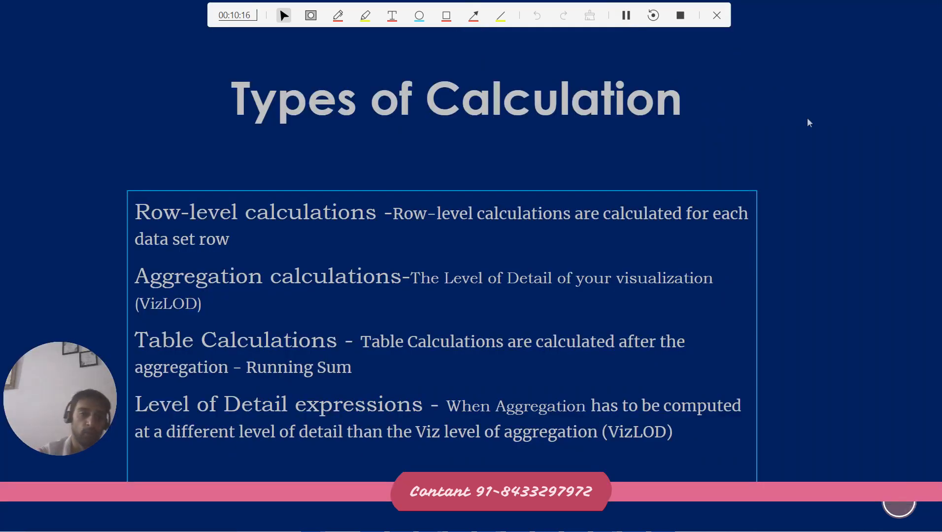